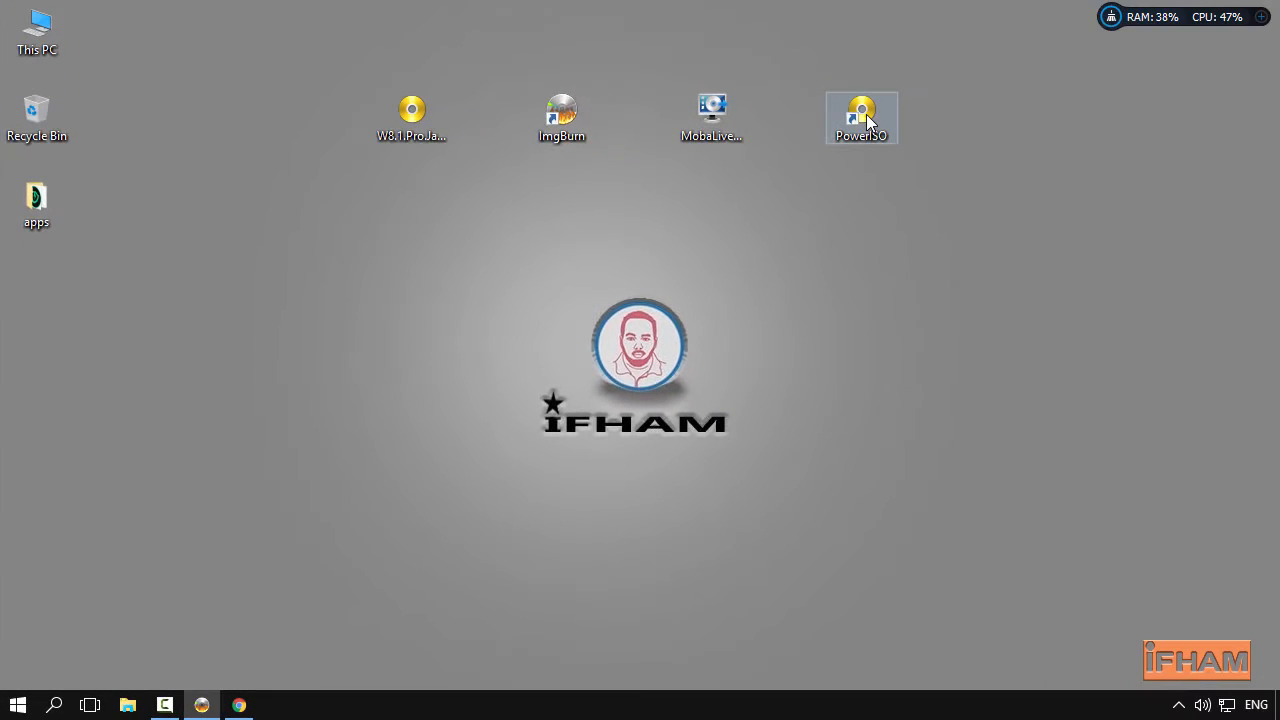
Open PowerISO to view its main window, including the boot status of the new image, and close it
double_click(866, 120)
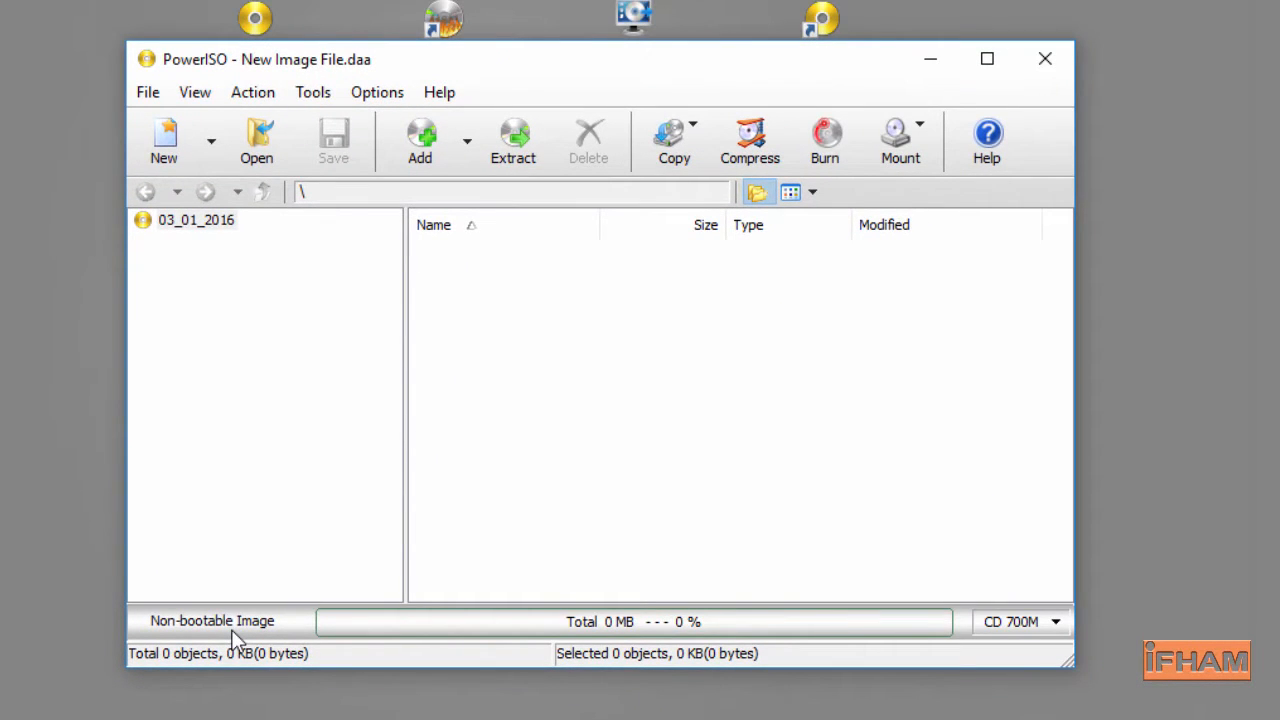
left_click(1045, 60)
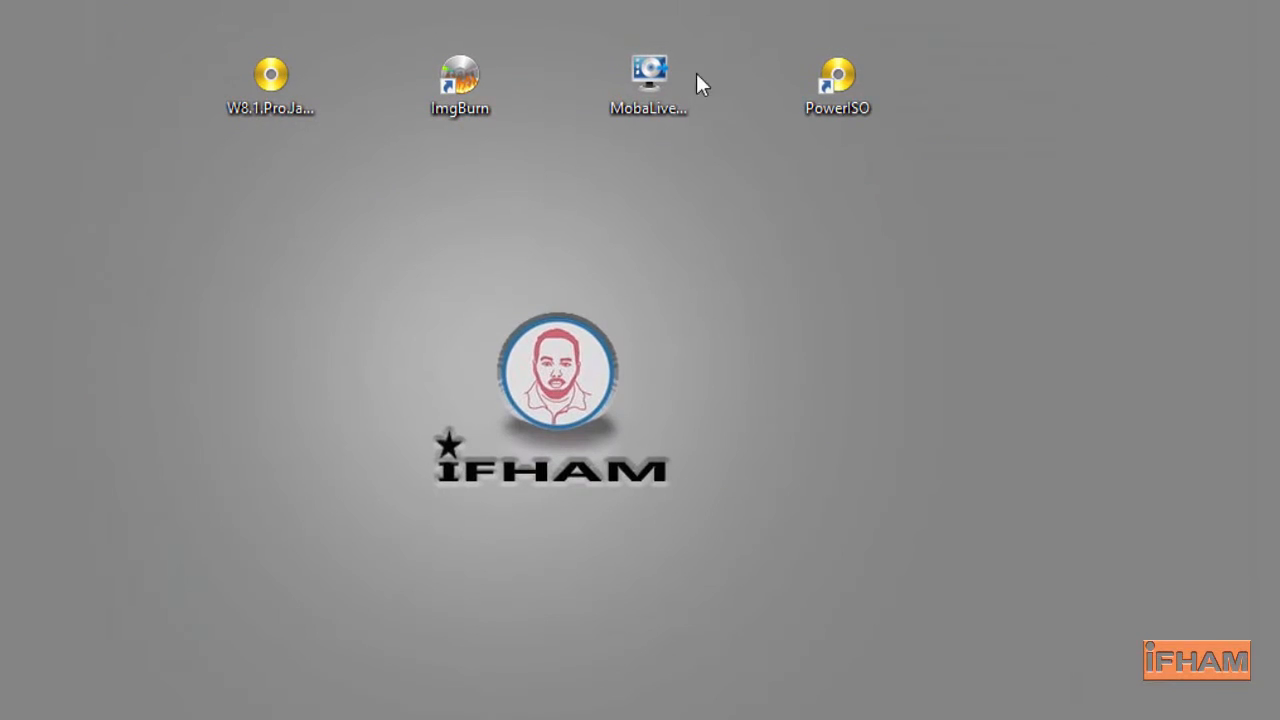
Run MobaLiveCD as administrator and install its right-click association for ISO image files
right_click(644, 73)
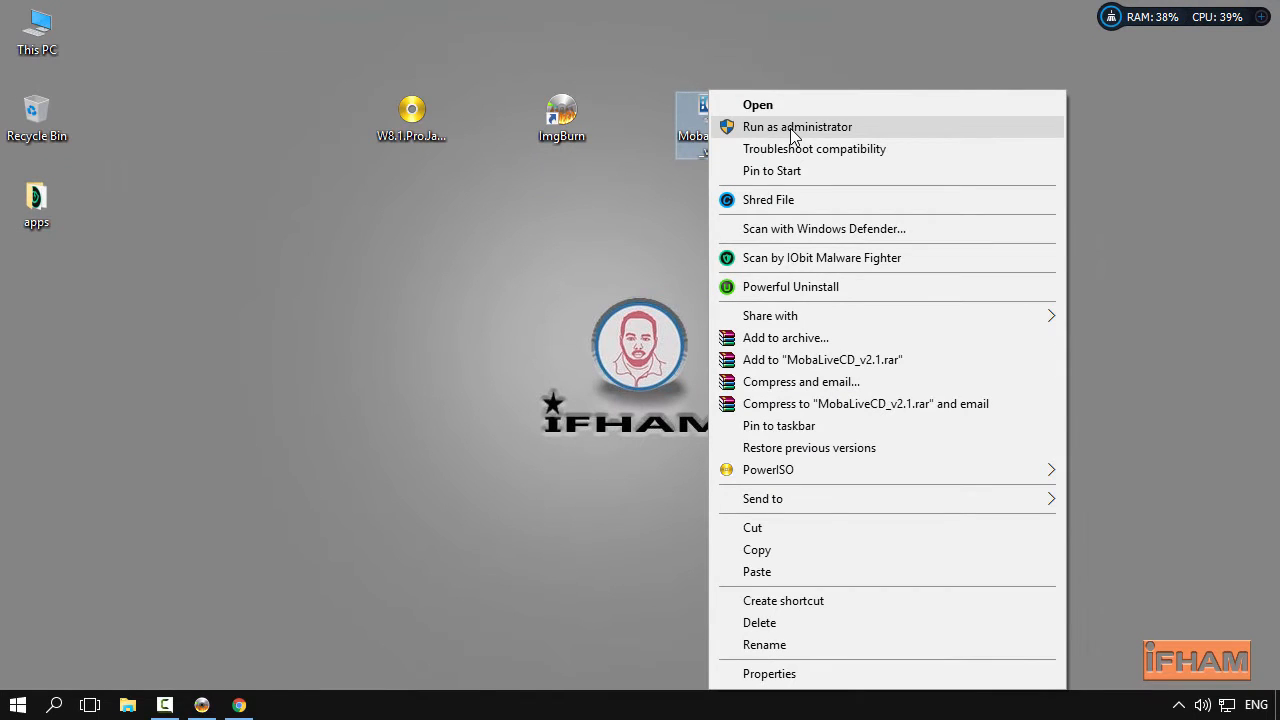
left_click(790, 127)
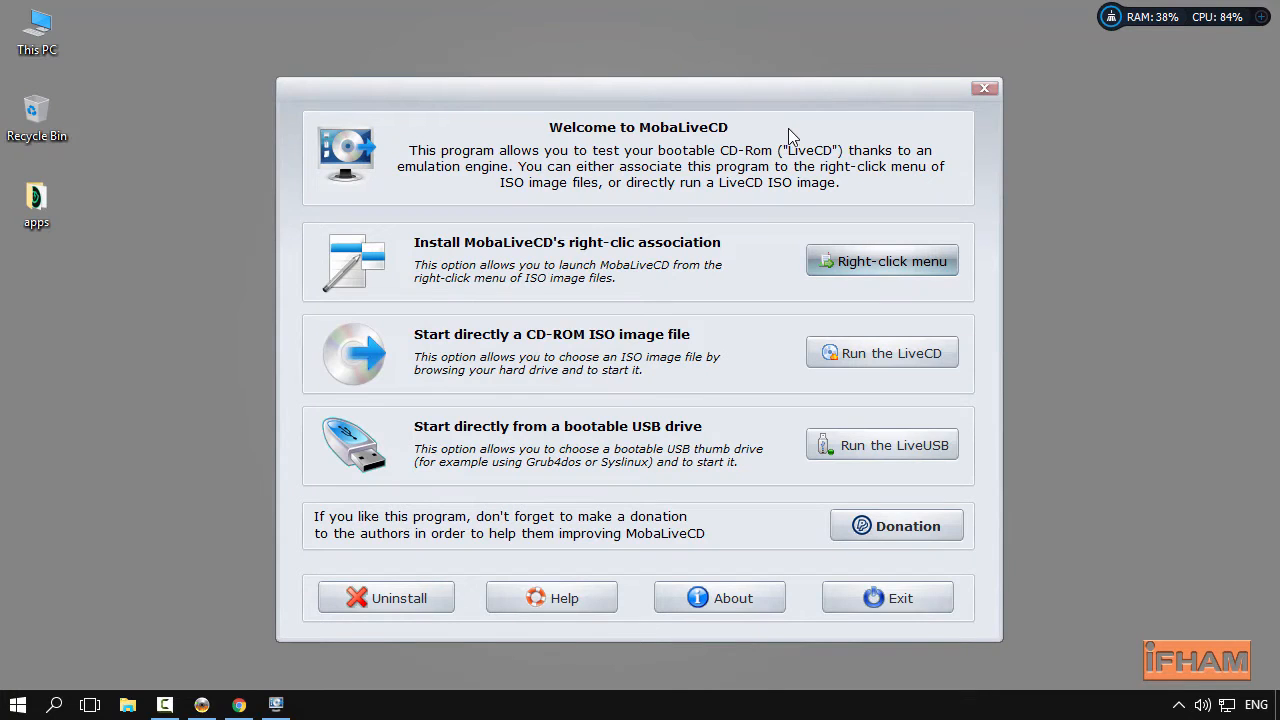
left_click(860, 262)
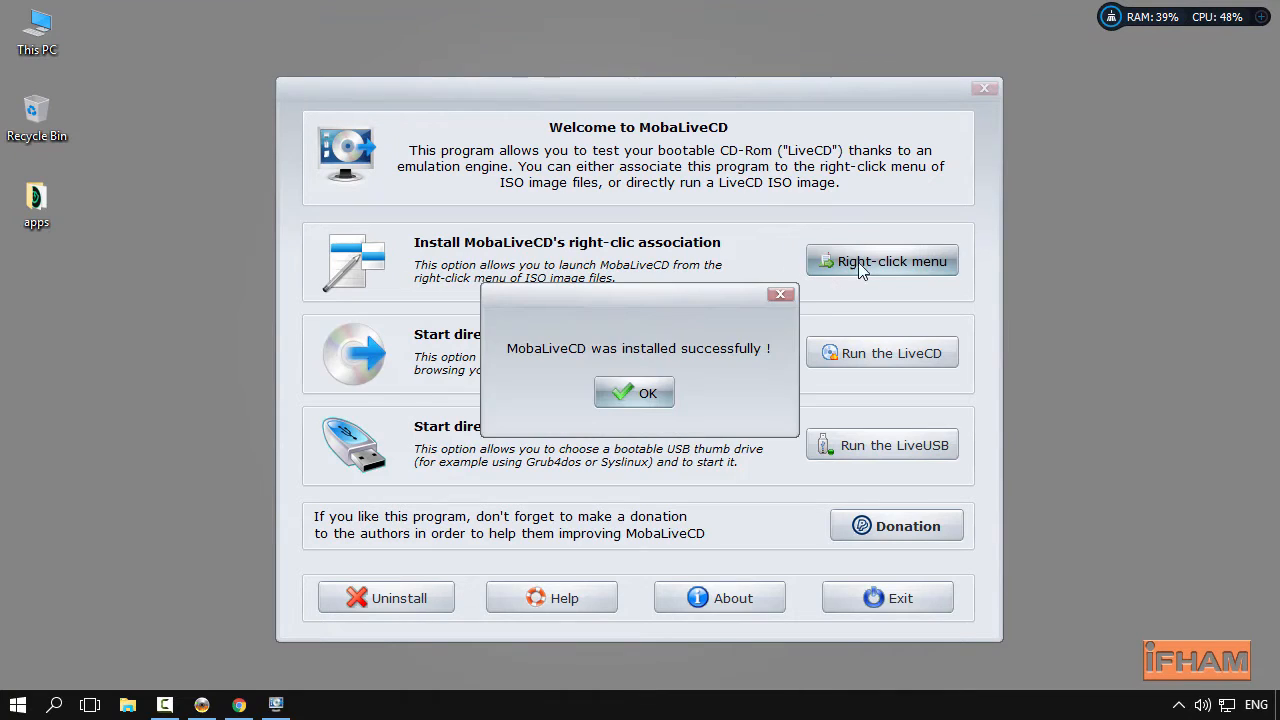
left_click(645, 397)
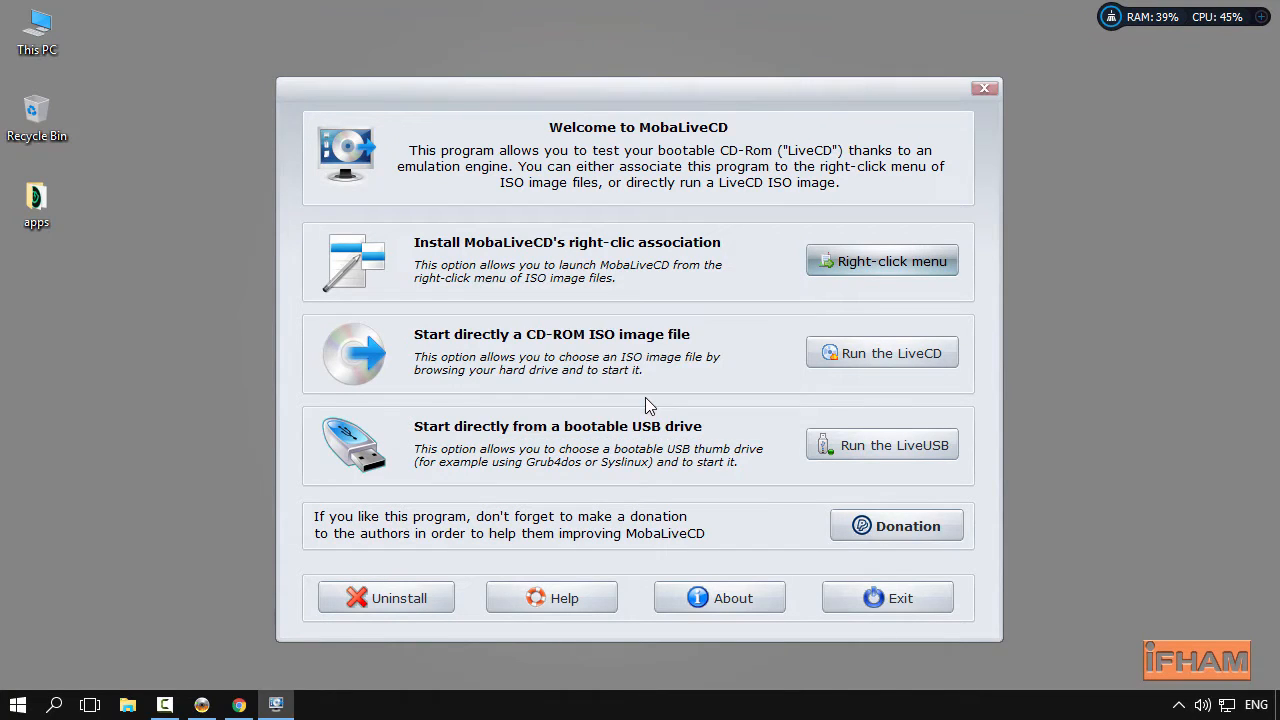
Test-boot the W8.1.Pro.Jan.2016.32X ISO from the desktop in MobaLiveCD without a hard disk image, and close the emulator and MobaLiveCD
left_click(865, 357)
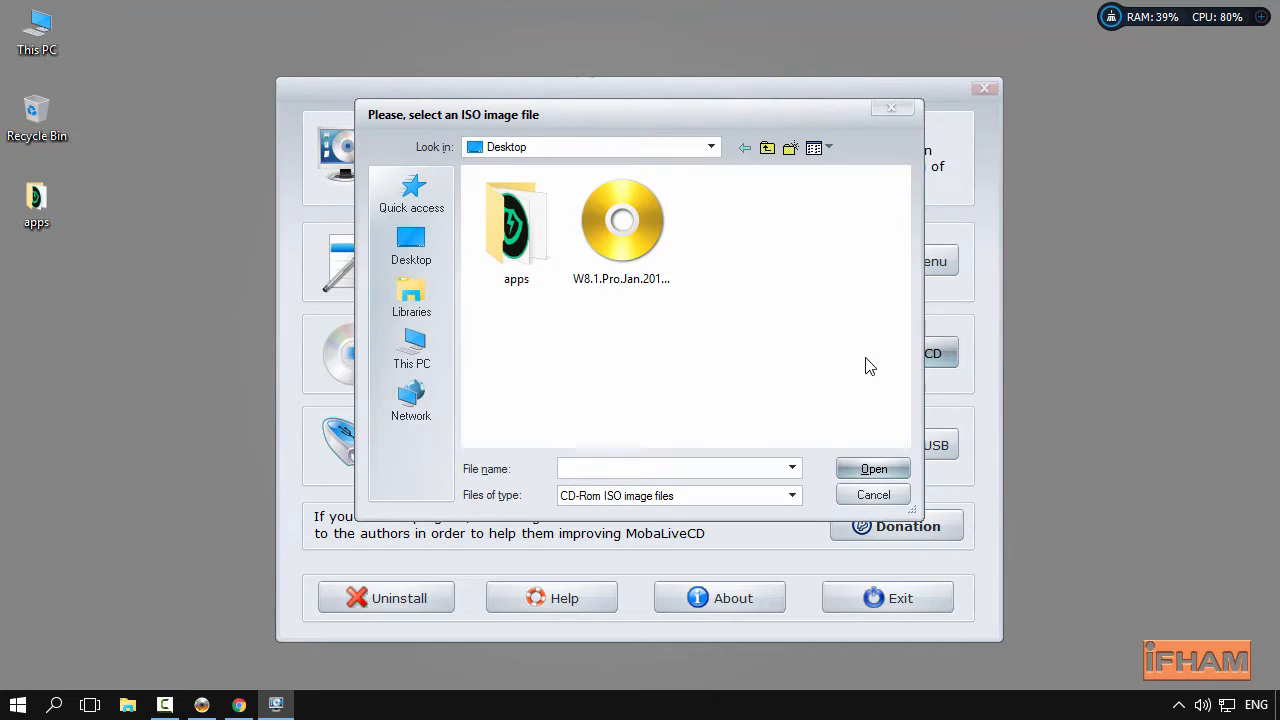
double_click(640, 238)
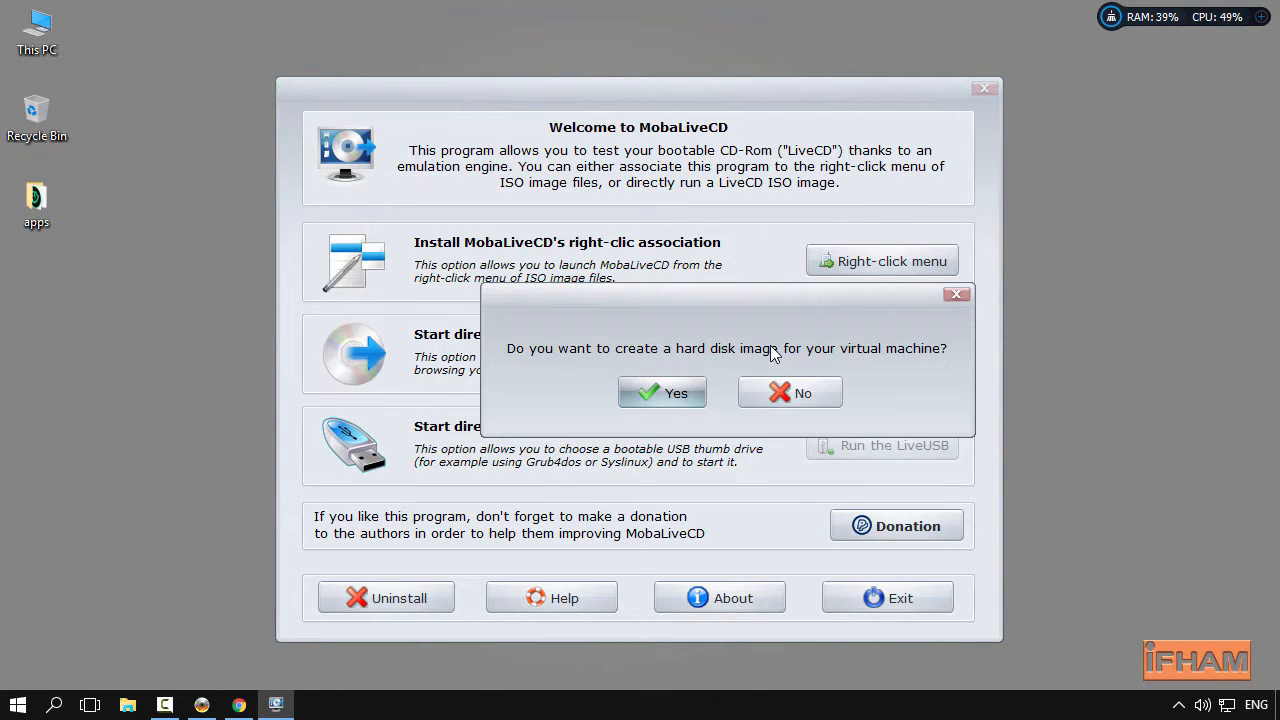
left_click(792, 393)
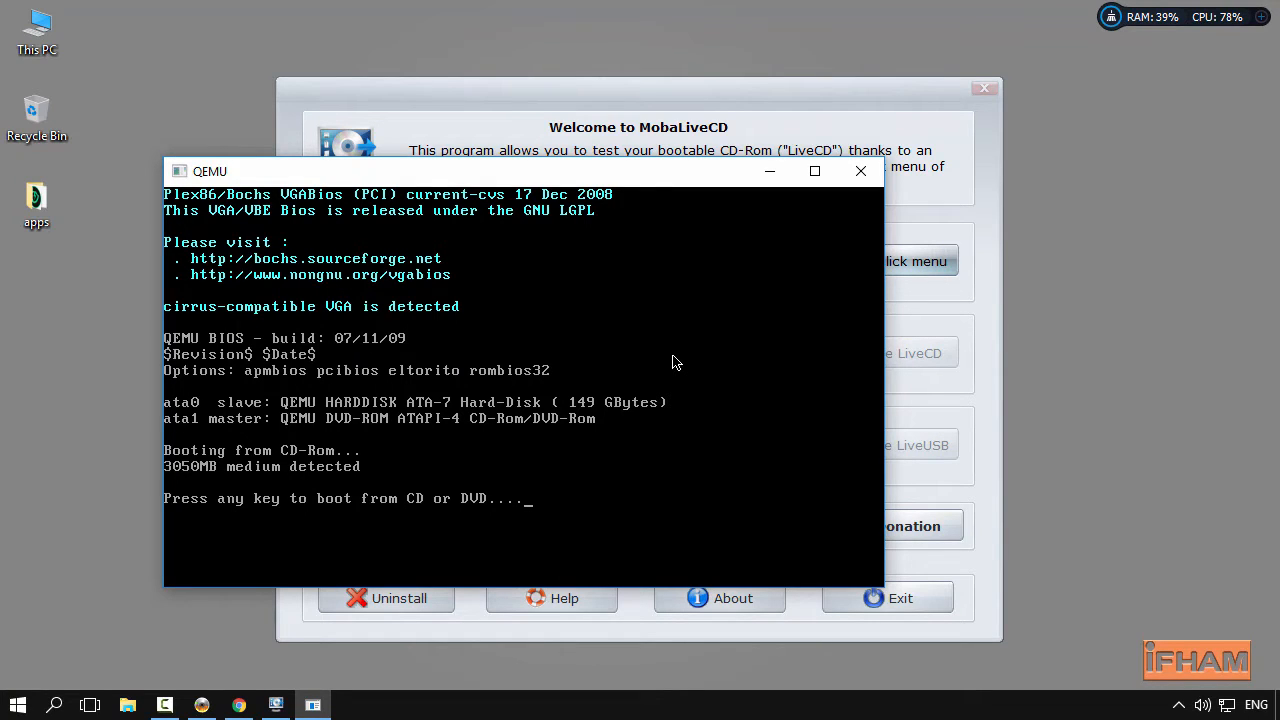
key("Return")
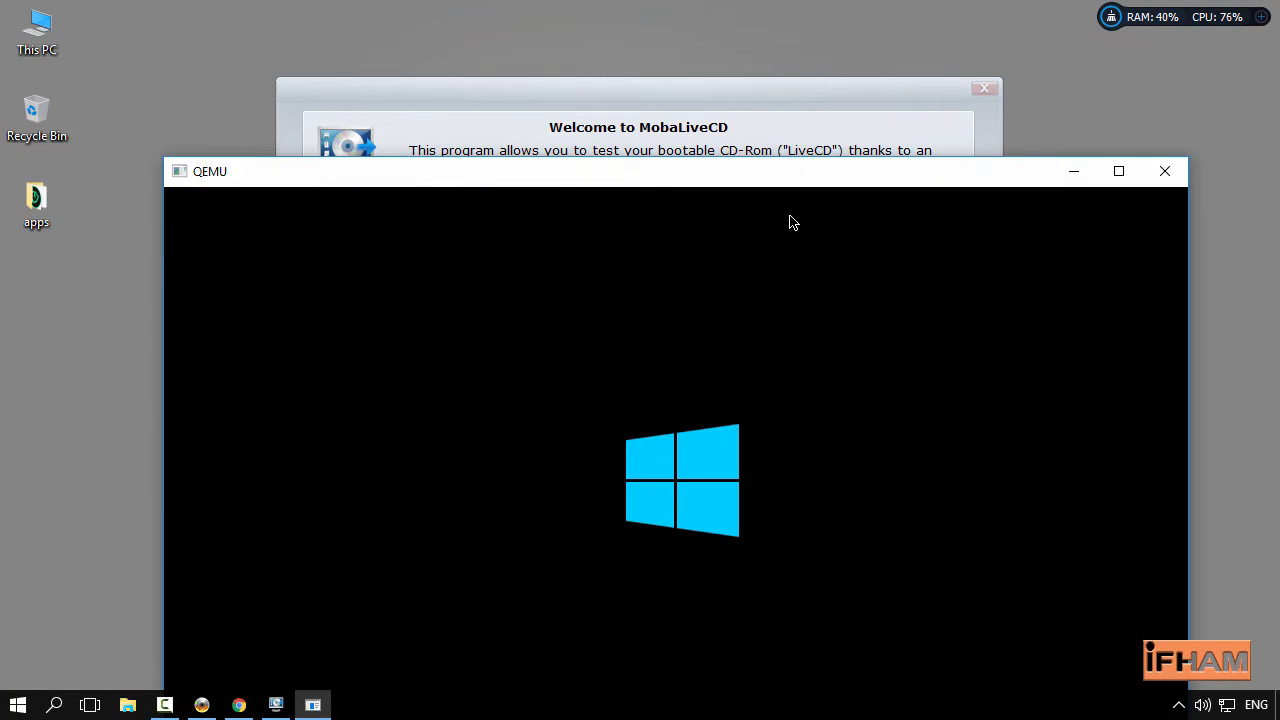
left_click(1163, 176)
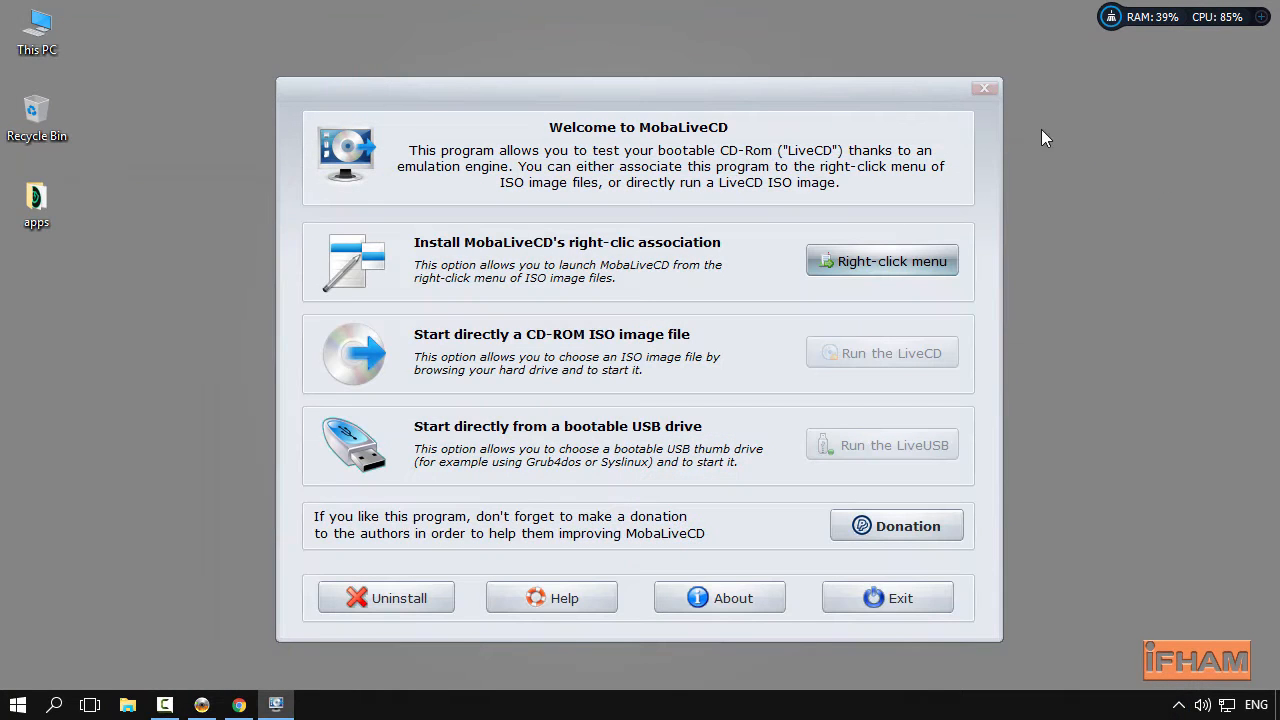
left_click(984, 90)
View the download mirrors on the ImgBurn website and the MobaLiveCD download section on mobatek.net, and minimize the browser
left_click(416, 120)
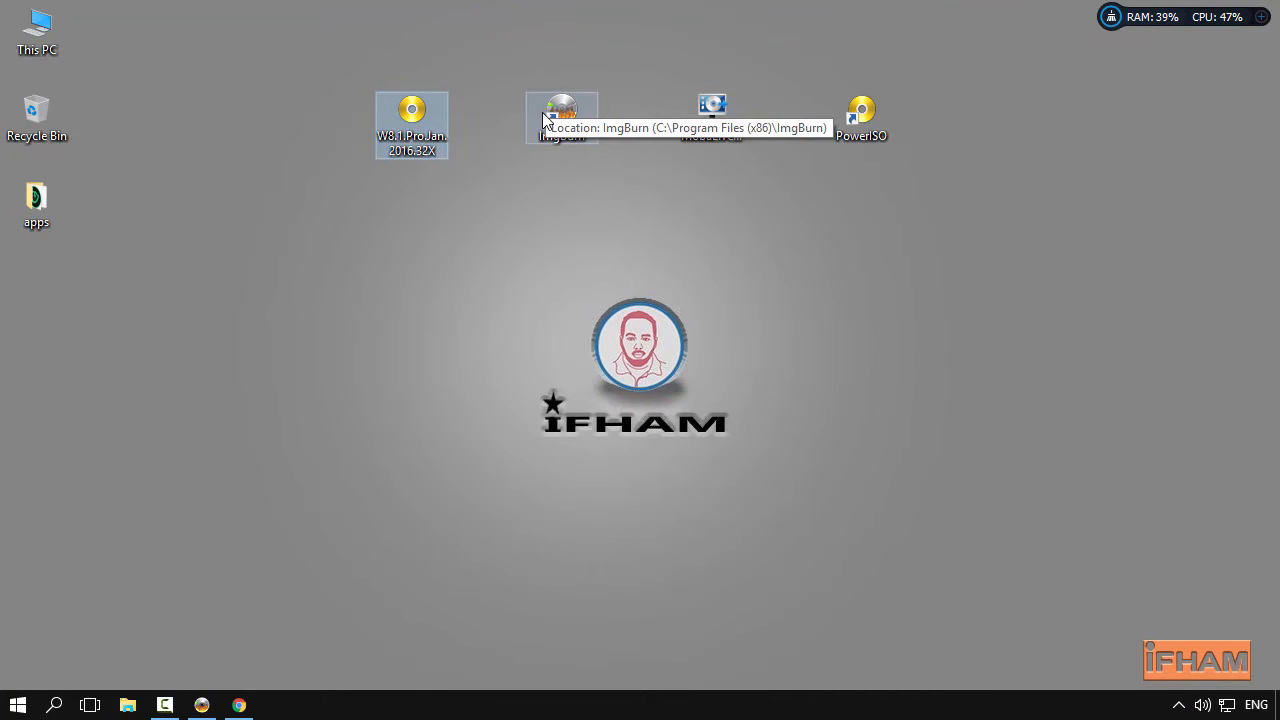
left_click(239, 705)
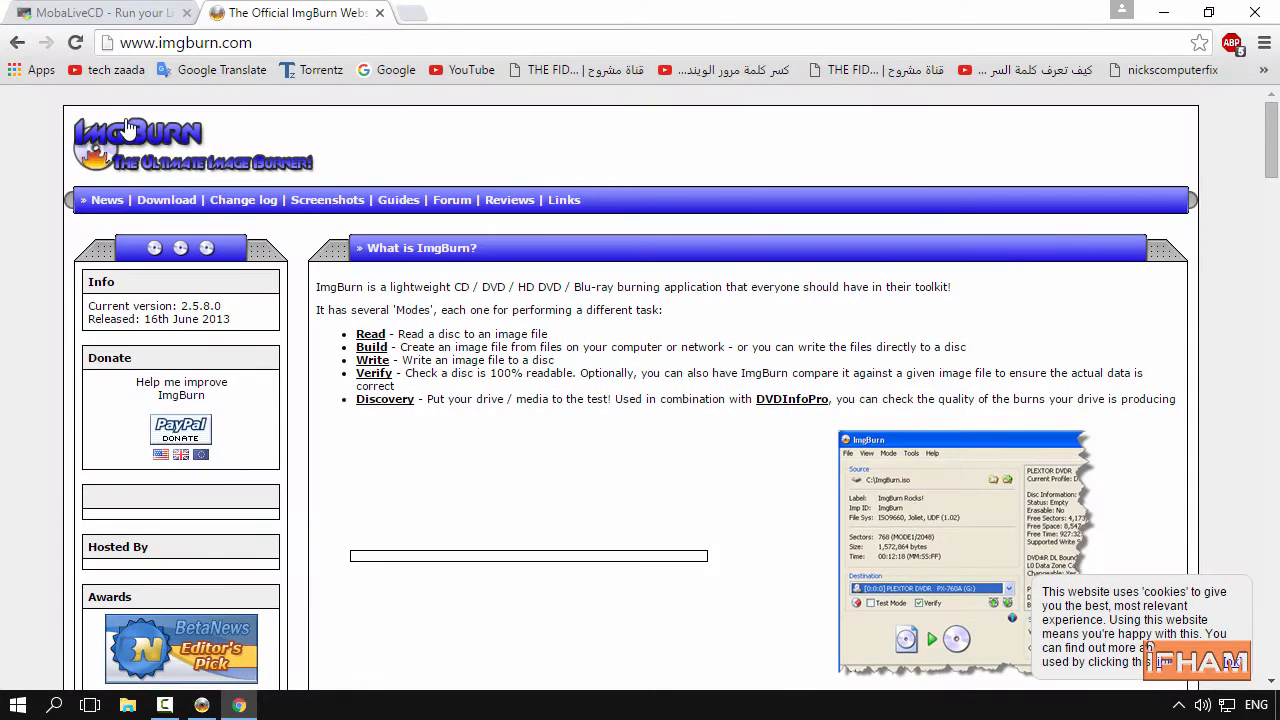
left_click_drag(290, 43, 45, 50)
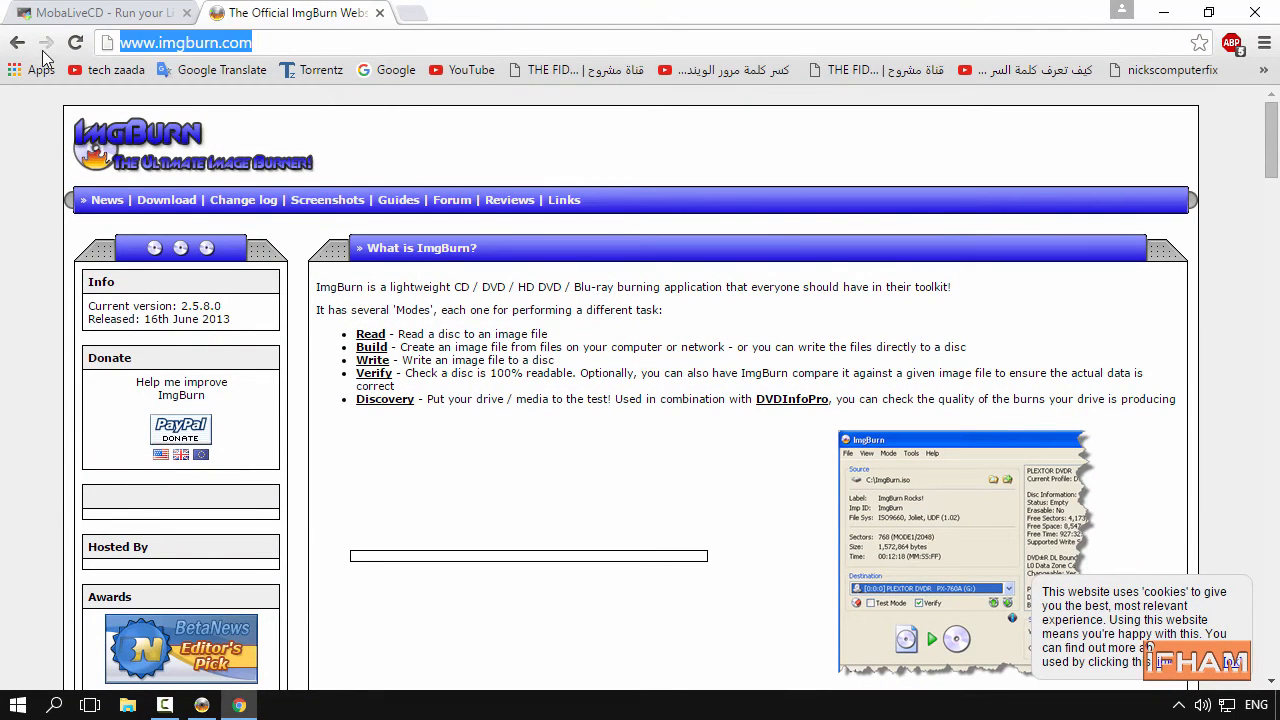
left_click(171, 208)
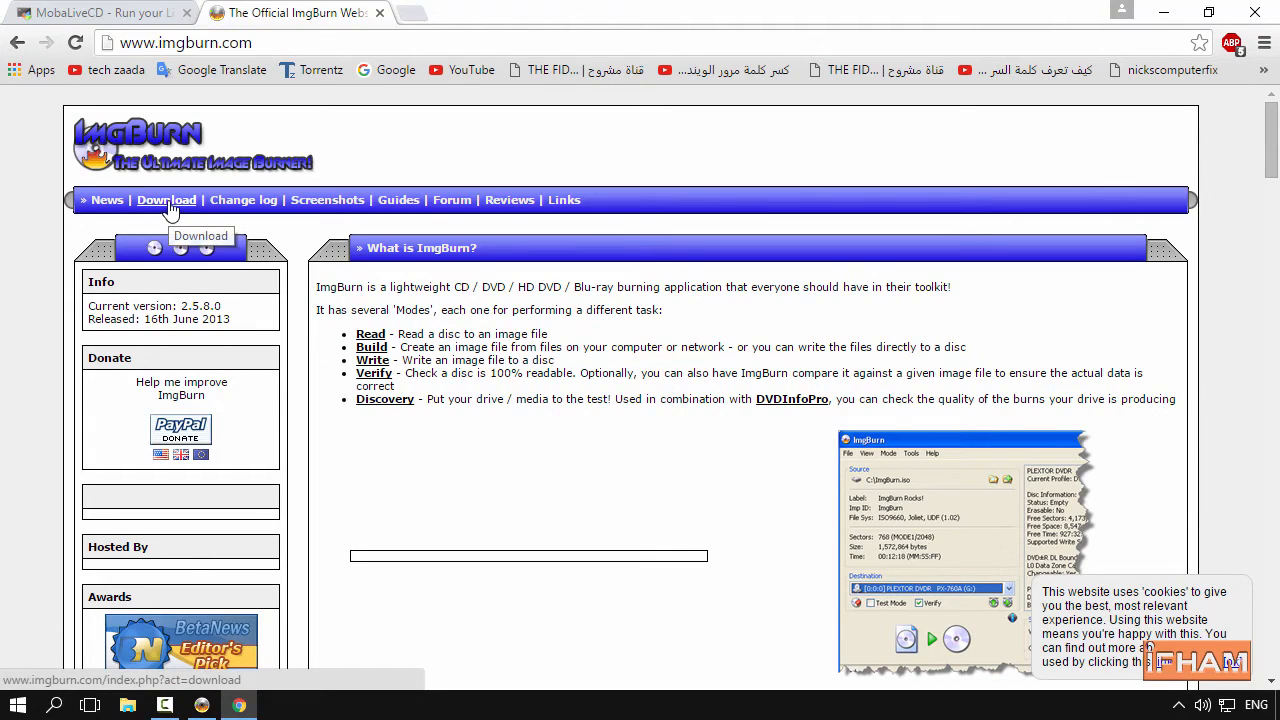
left_click(168, 201)
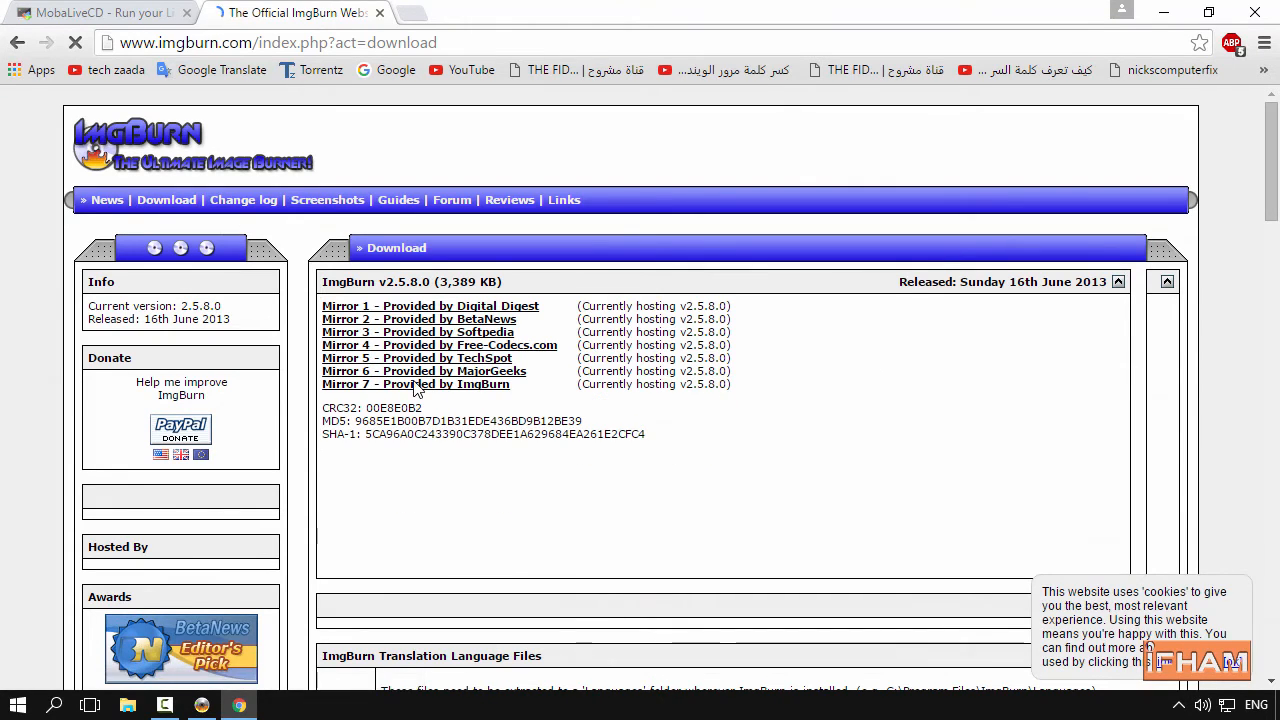
left_click(130, 10)
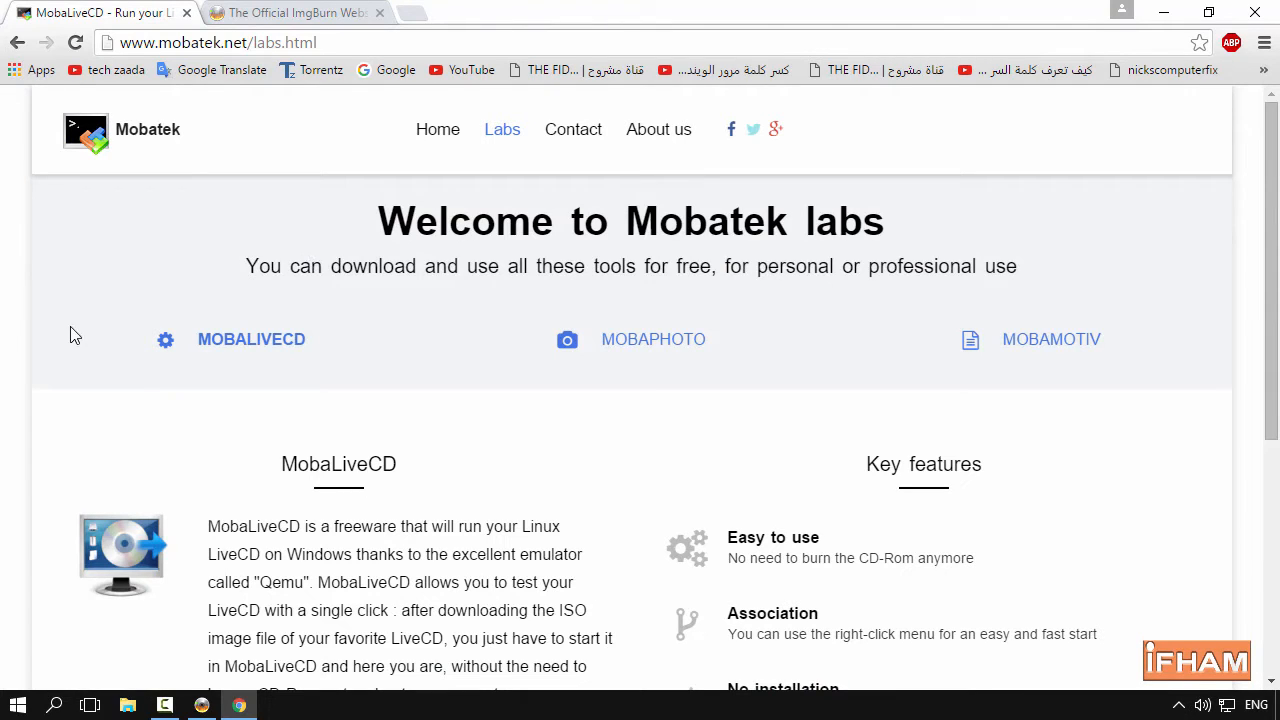
scroll(1246, 449, "down", 5)
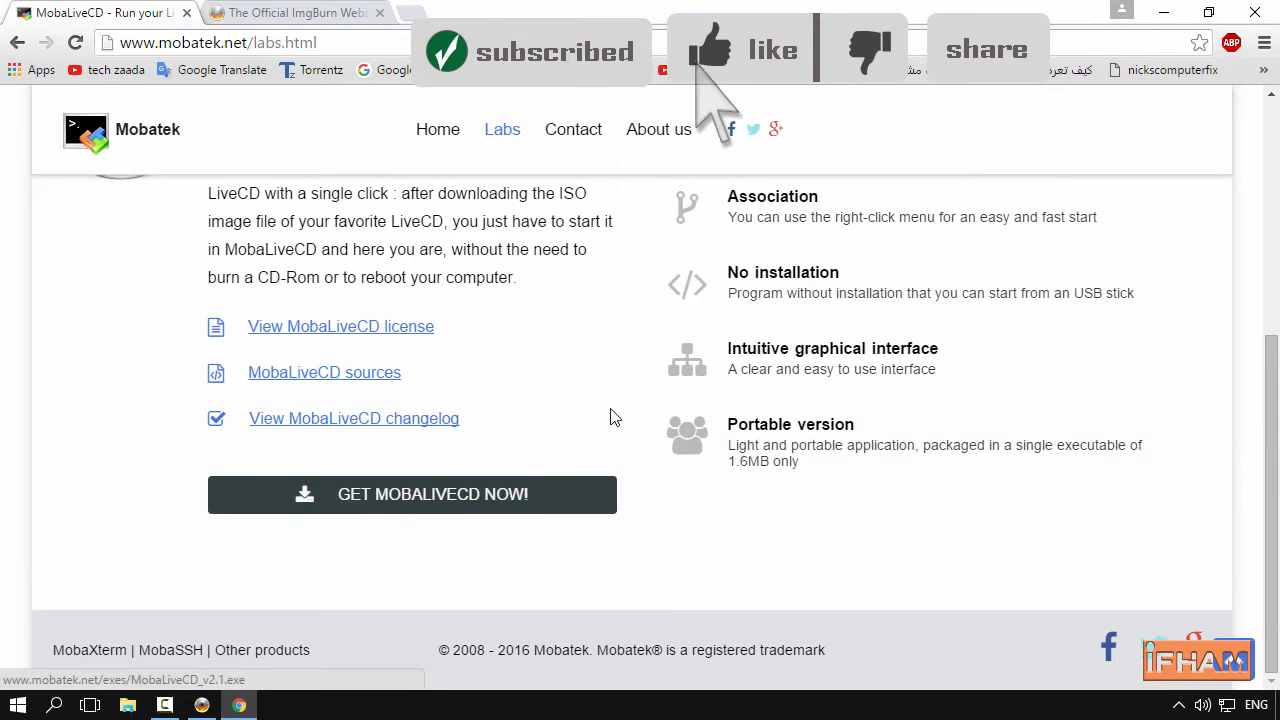
left_click(1163, 8)
Open ImgBurn in the mode for writing an image file to disc and load W8.1.Pro.Jan.2016.32X.iso from the desktop as the source
double_click(590, 117)
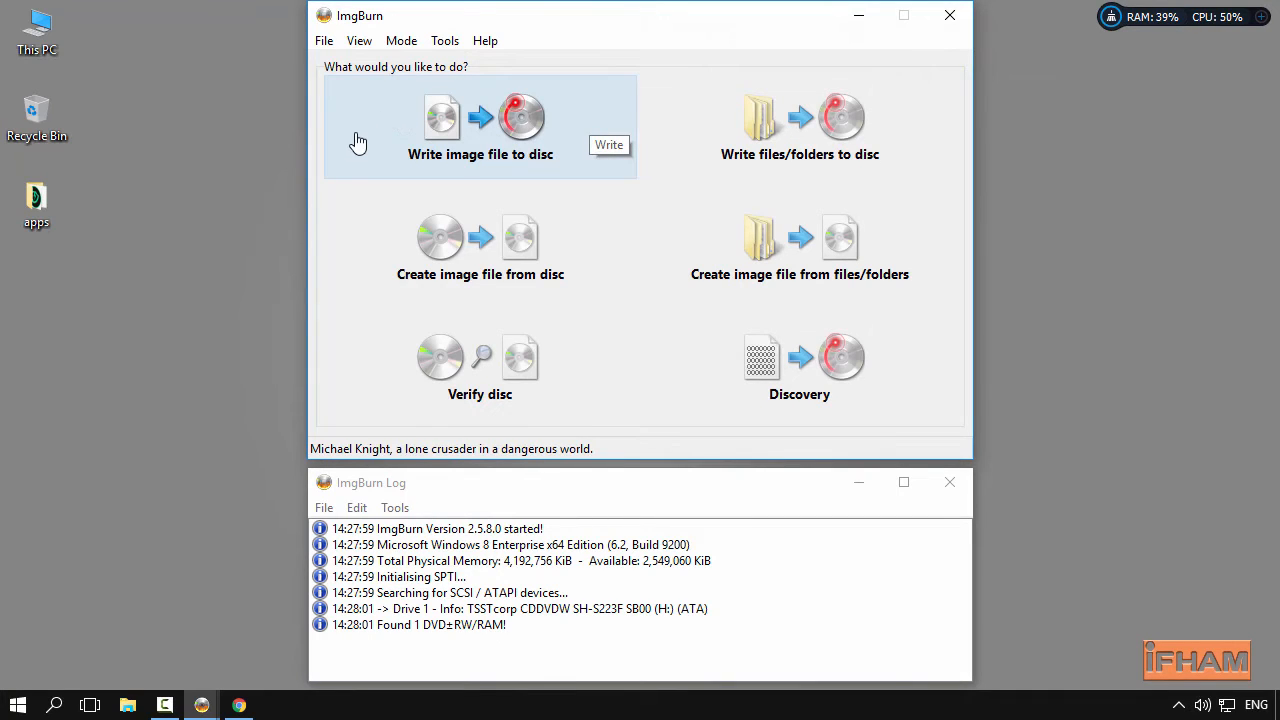
left_click(452, 145)
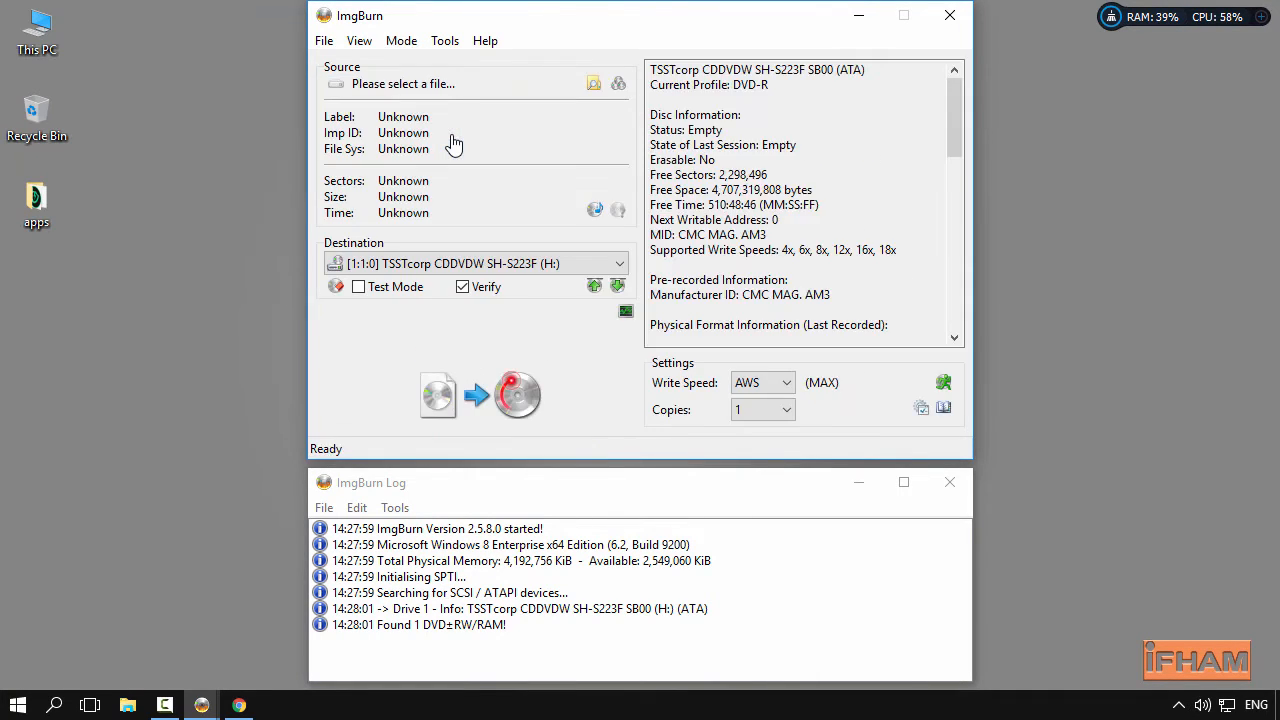
left_click(592, 87)
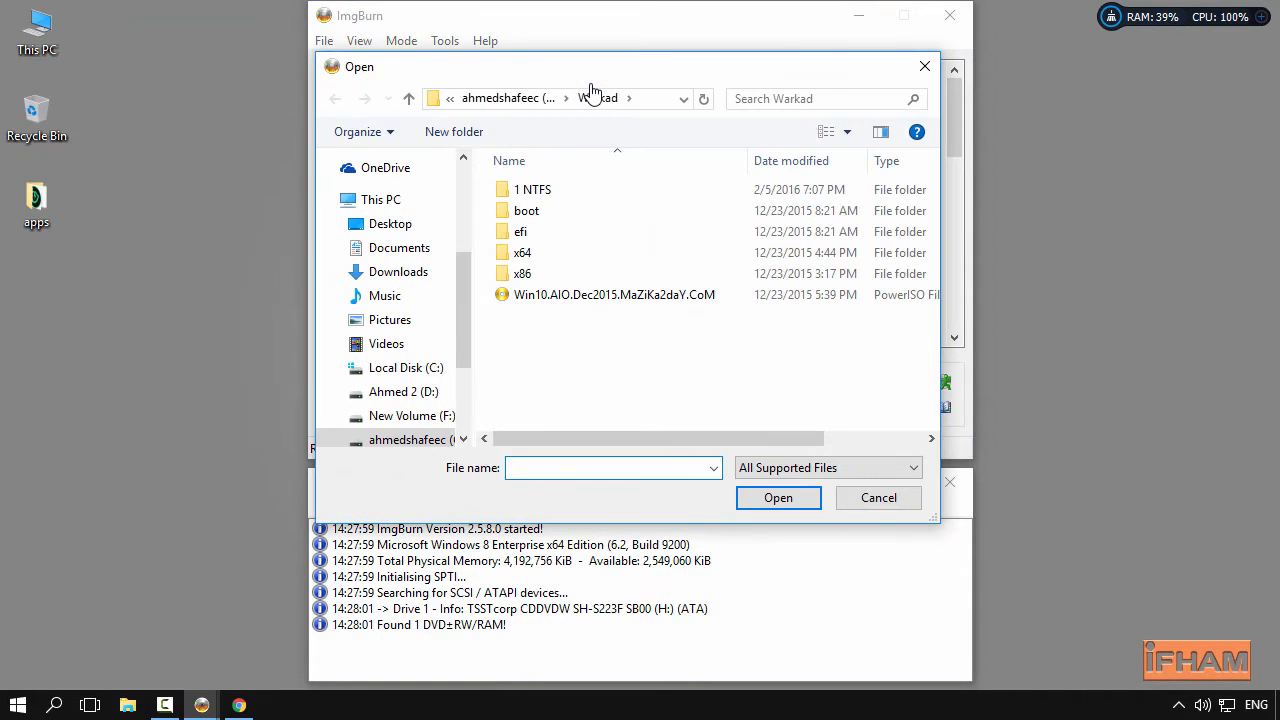
left_click_drag(461, 264, 470, 192)
left_click(393, 162)
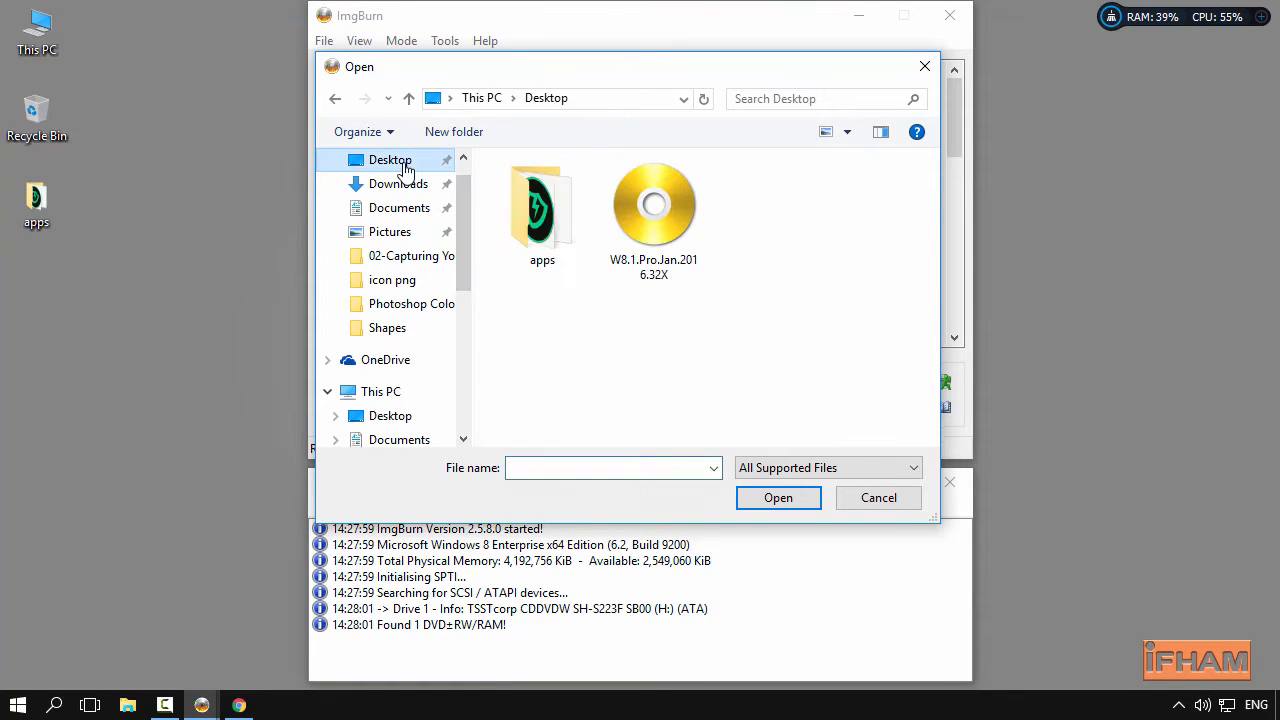
double_click(662, 210)
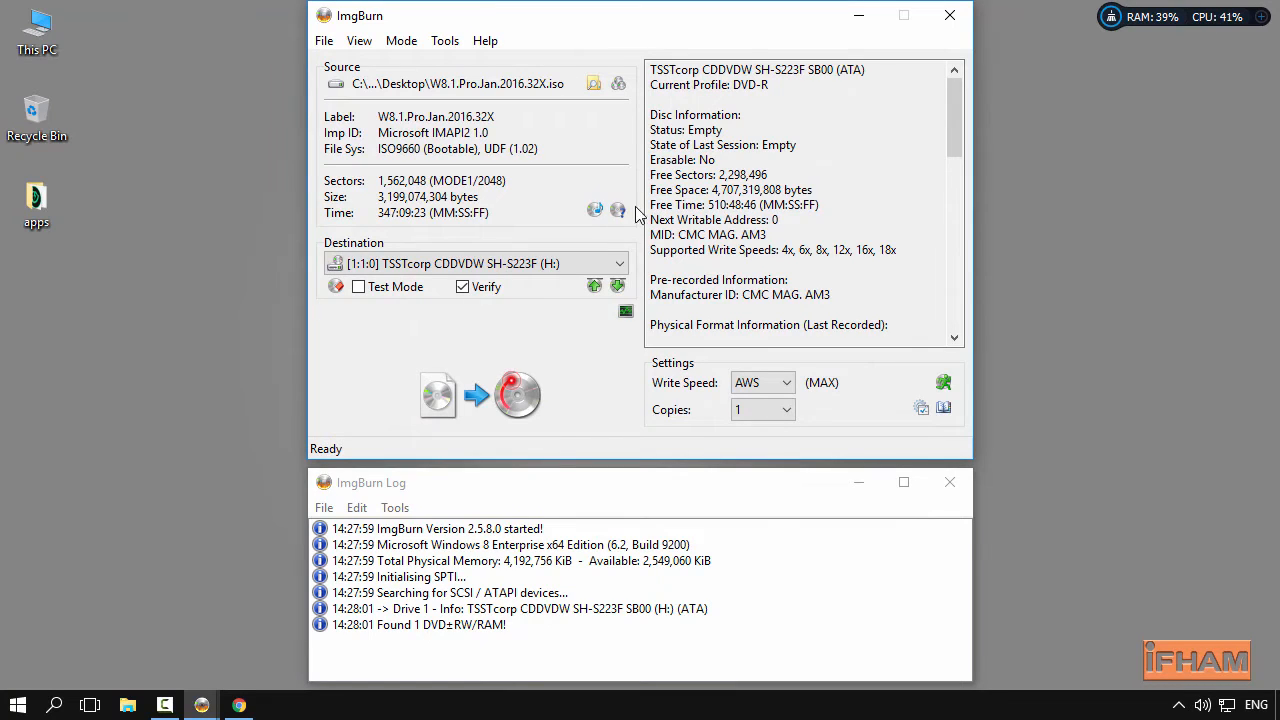
Check the blank DVD's capacity in drive H: under This PC, and close the window
double_click(37, 53)
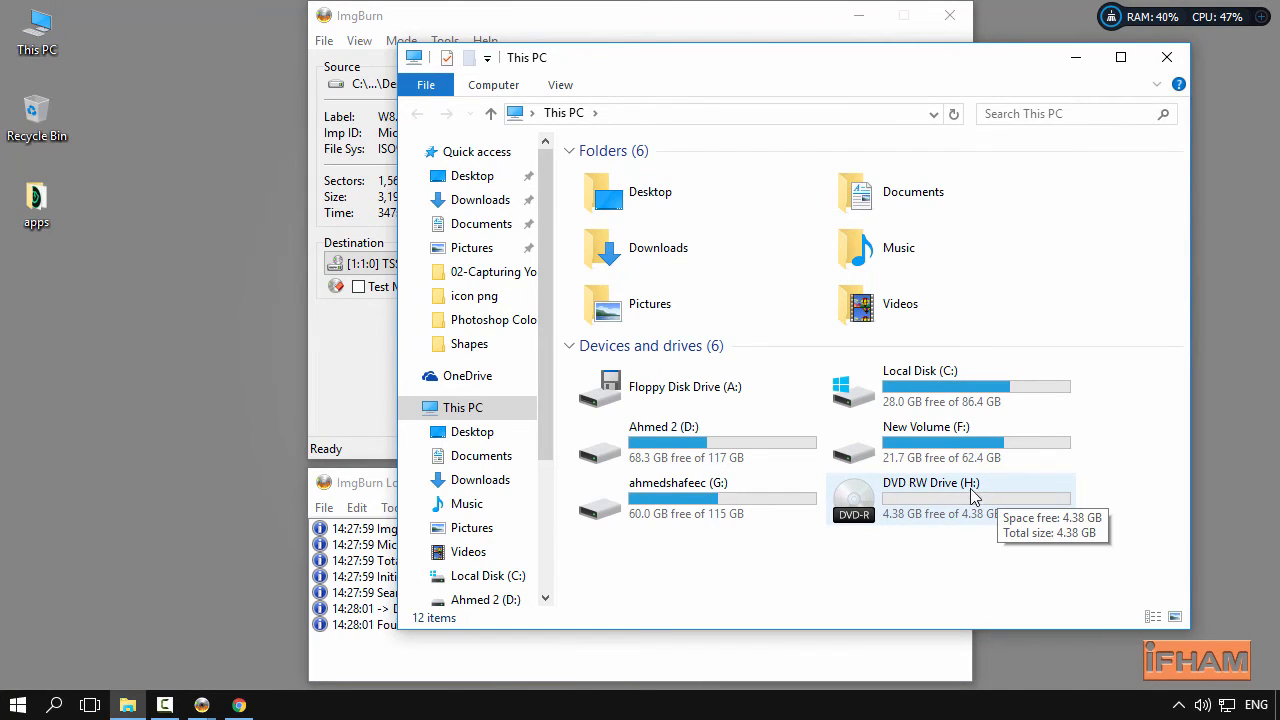
left_click(919, 532)
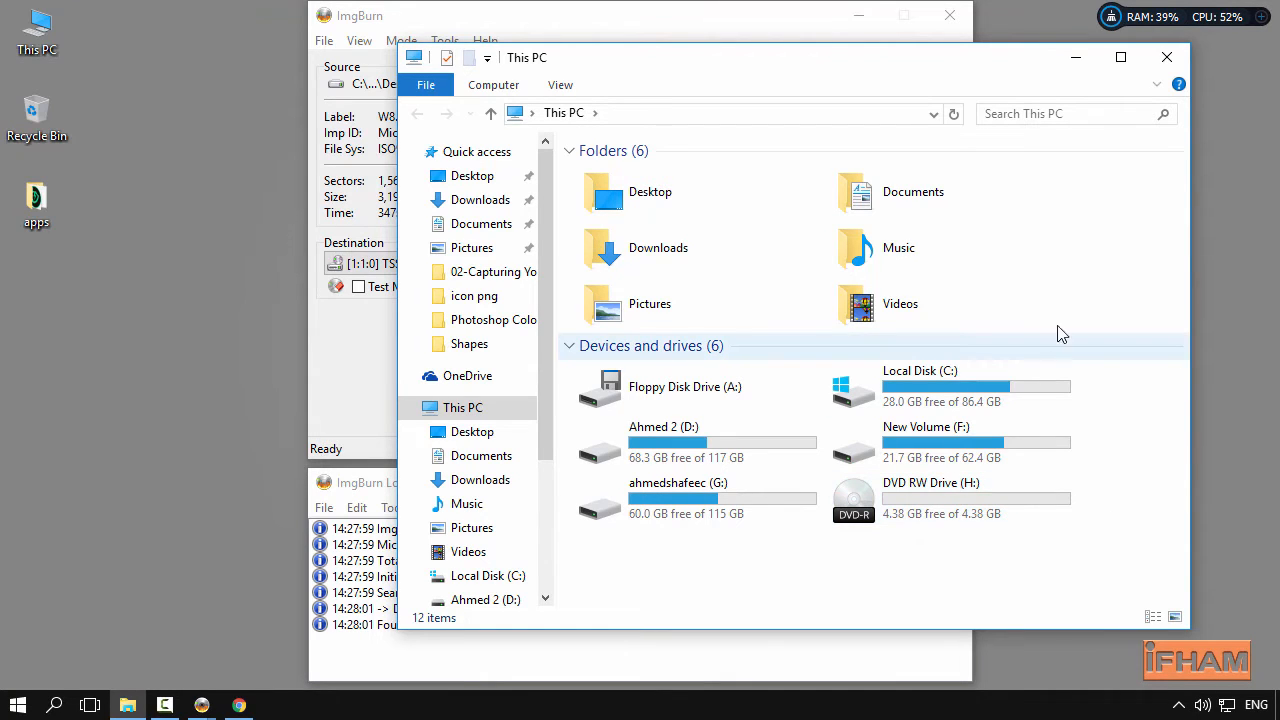
left_click(1167, 57)
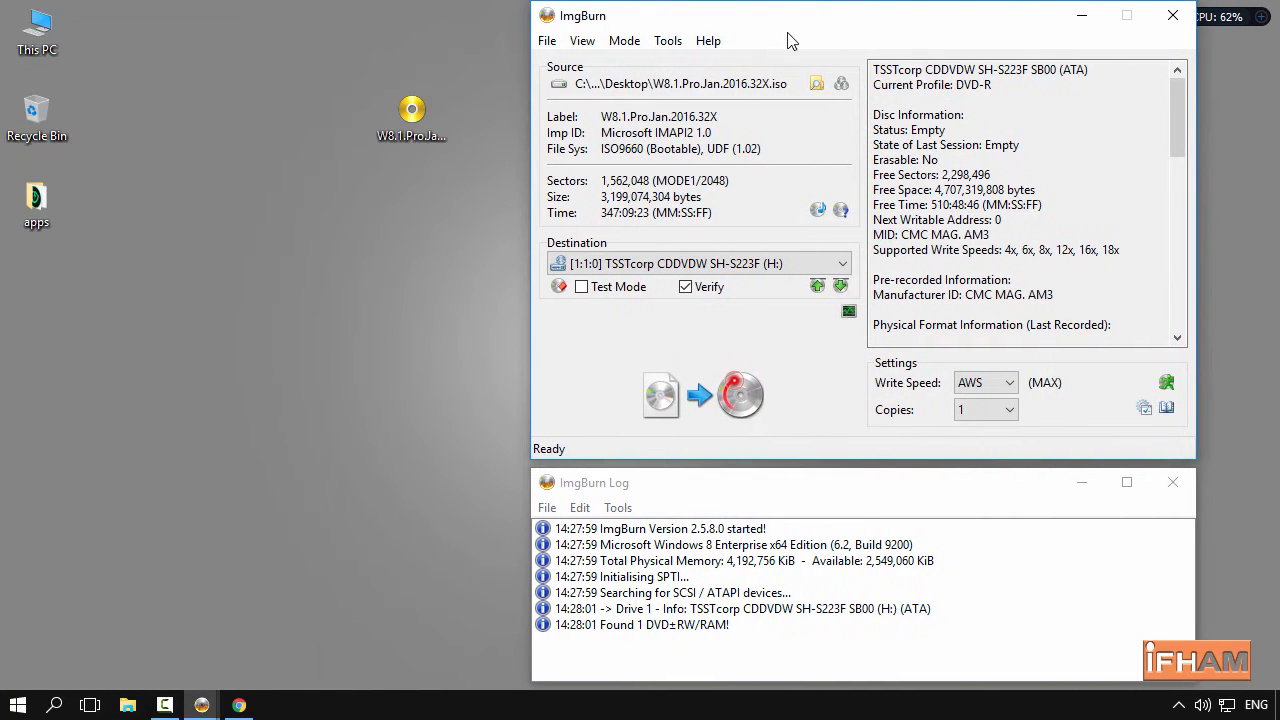
Check the size of the W8.1.Pro.Jan.2016.32X ISO in its file properties and close them
right_click(392, 125)
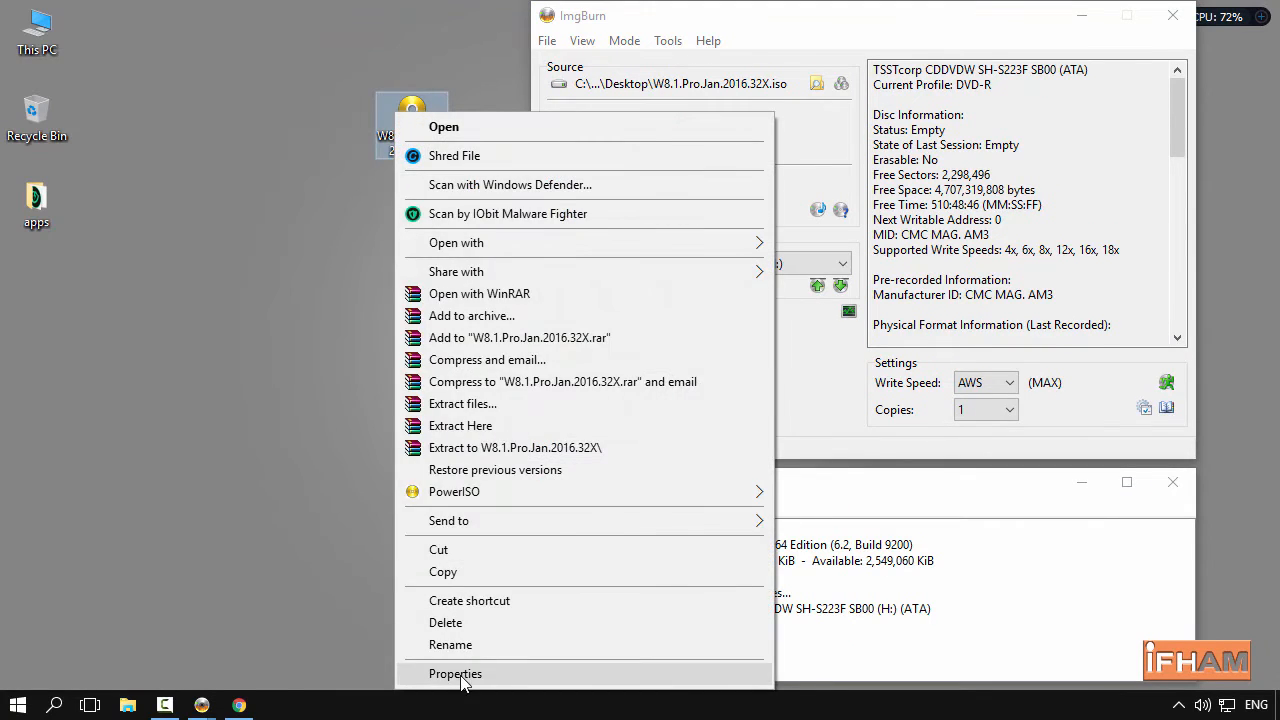
left_click(463, 673)
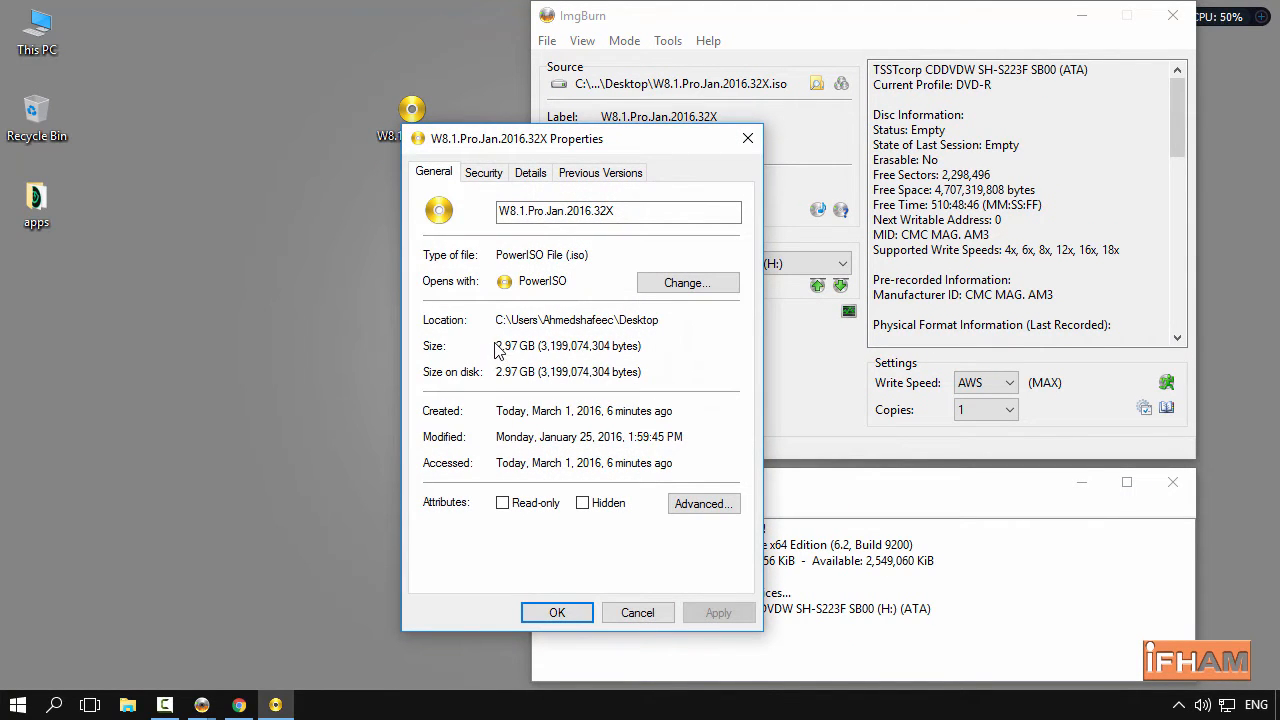
left_click_drag(501, 346, 466, 357)
left_click(637, 613)
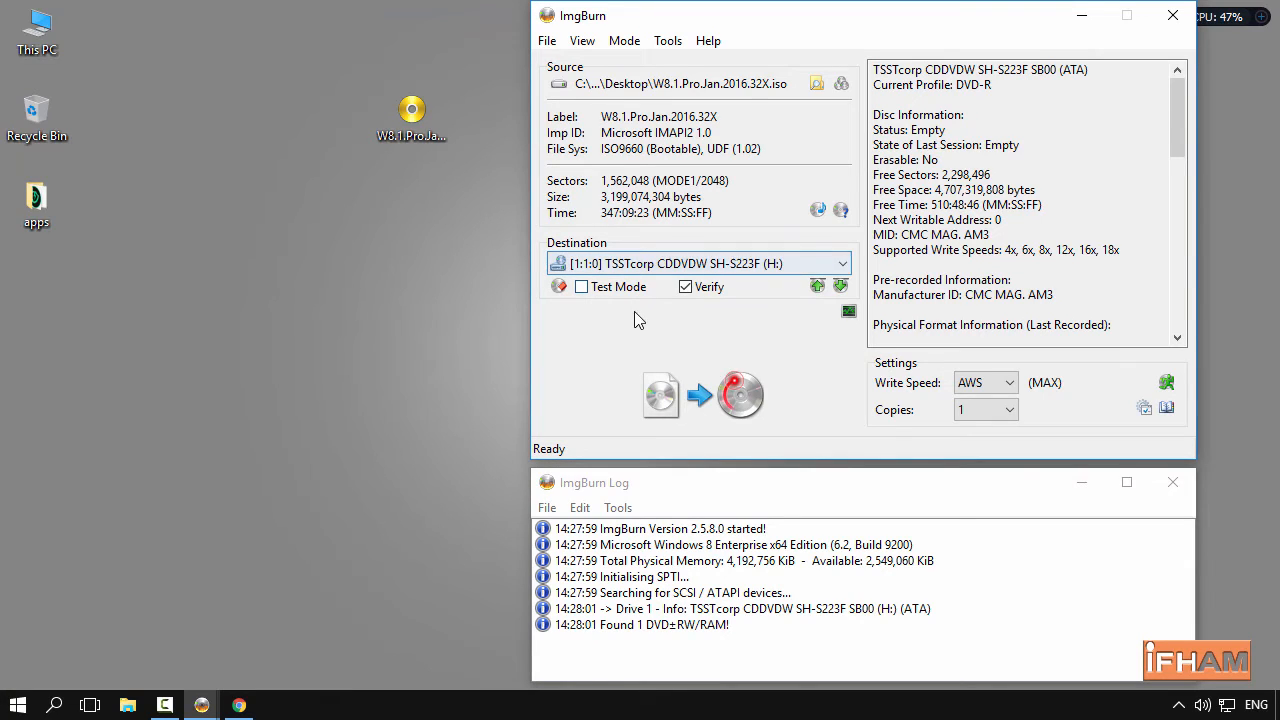
Burn the ISO to the TSSTcorp CDDVDW SH-S223F (H:) drive with ImgBurn, enabling Close Program for when the burn ends
left_click(580, 264)
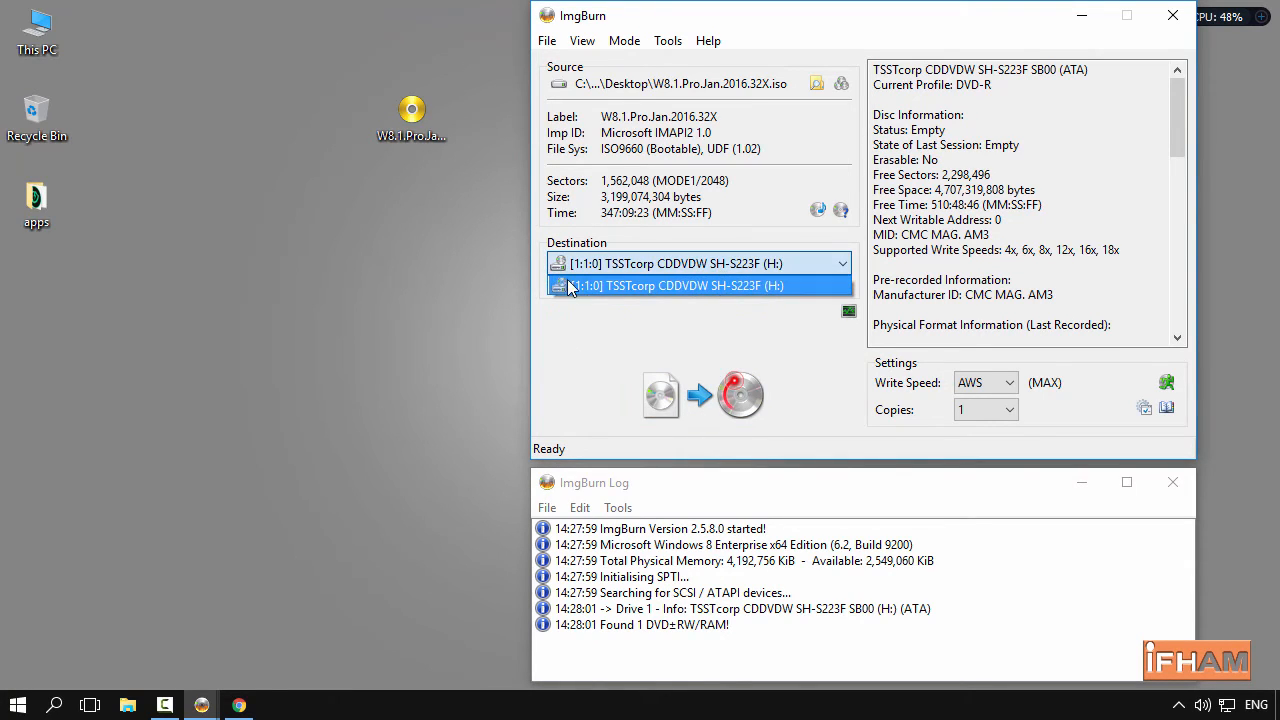
left_click(766, 287)
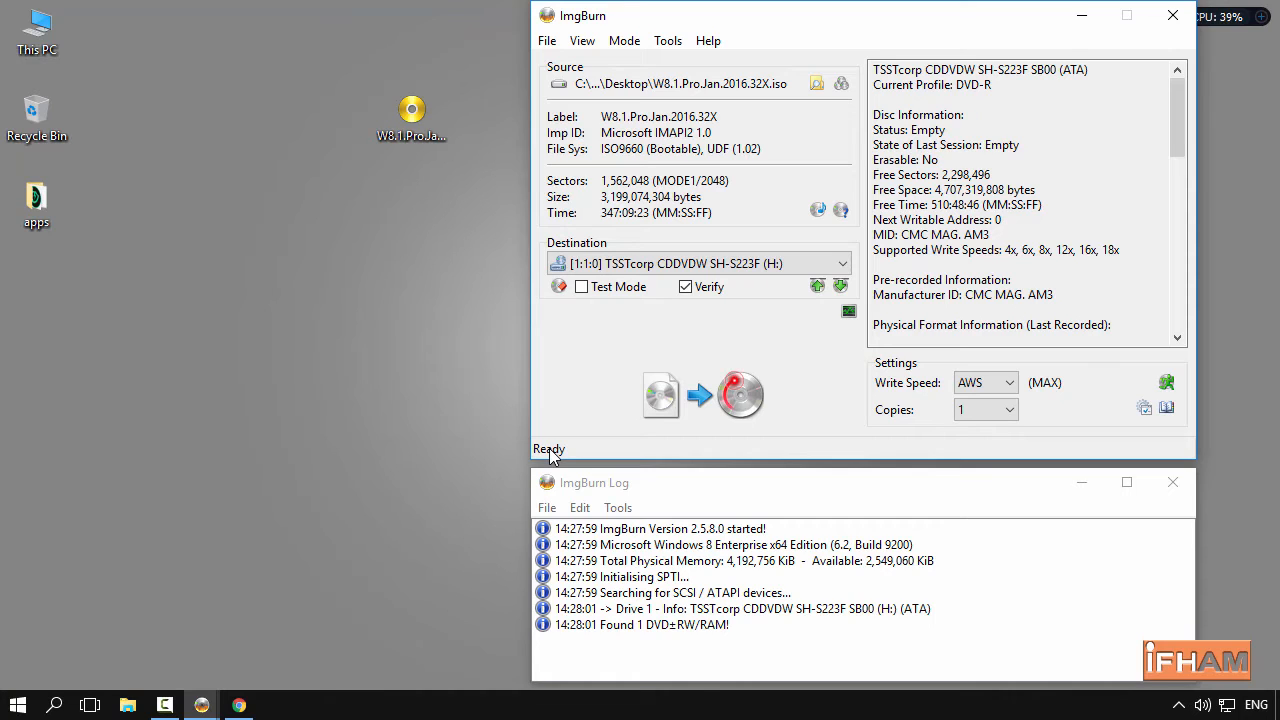
left_click(690, 400)
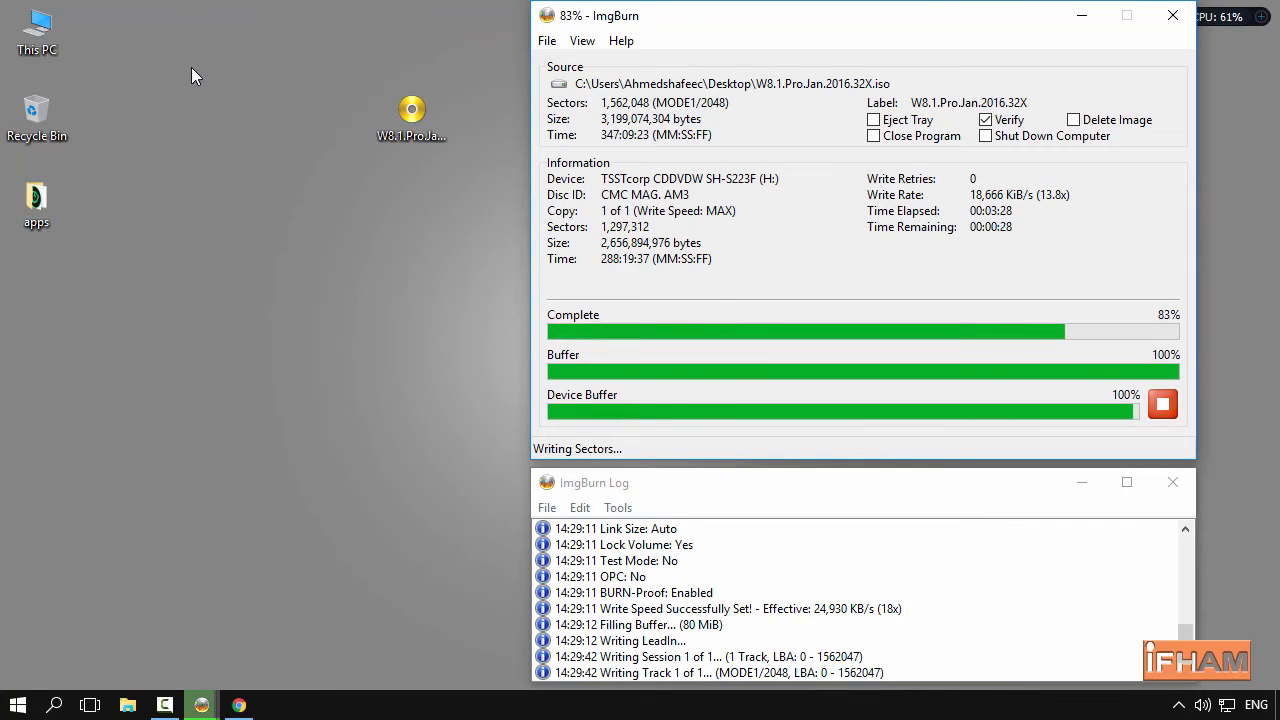
left_click(873, 136)
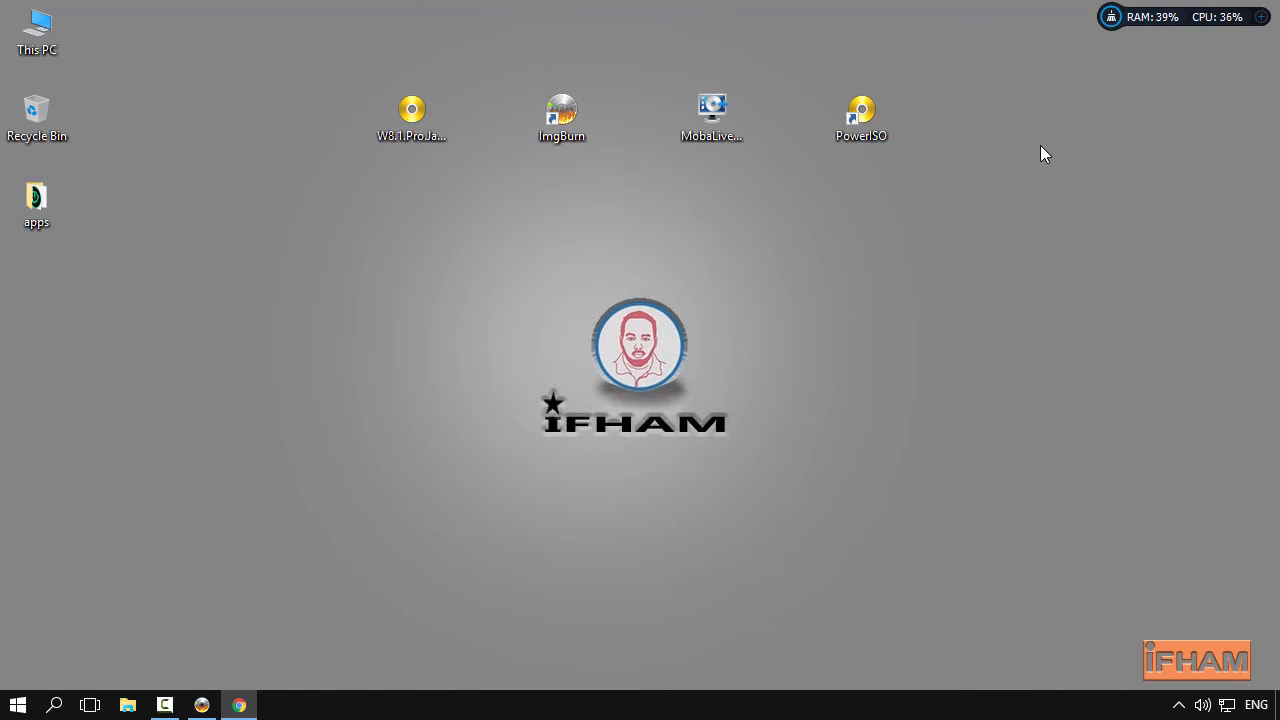
Check the burned disc in DVD RW Drive (H:) under This PC, and close the window
double_click(45, 38)
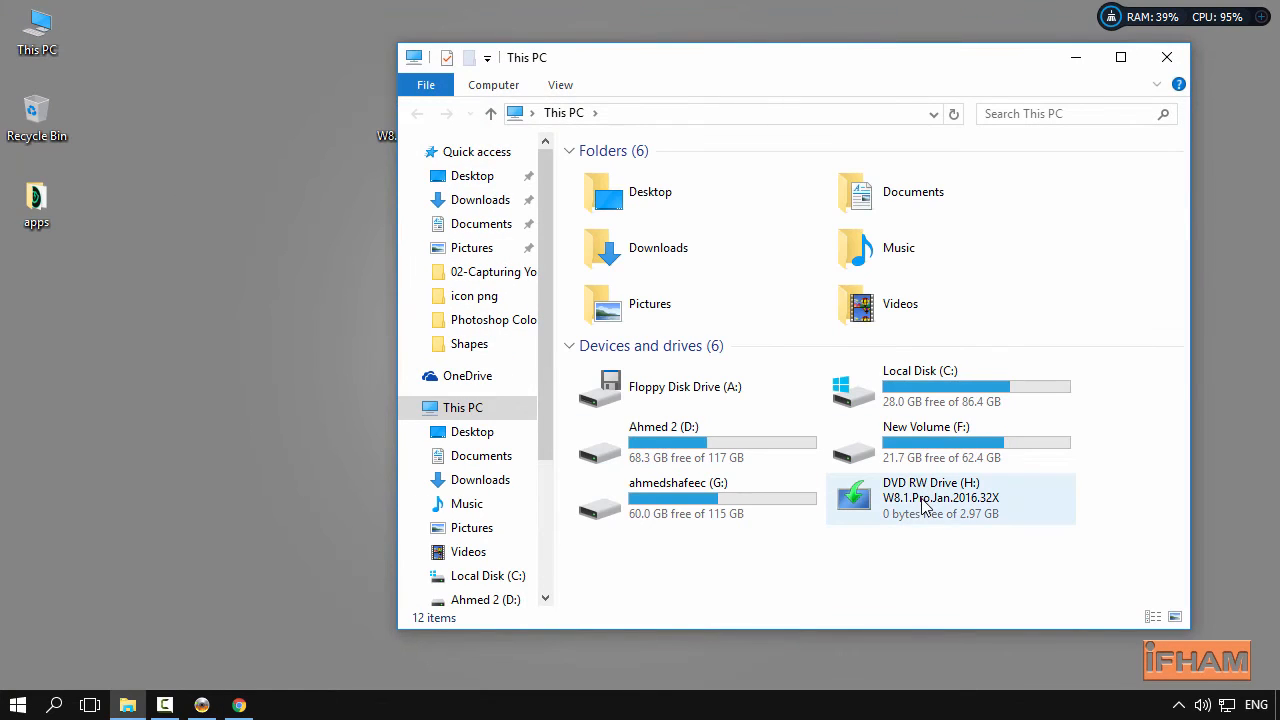
left_click(1166, 57)
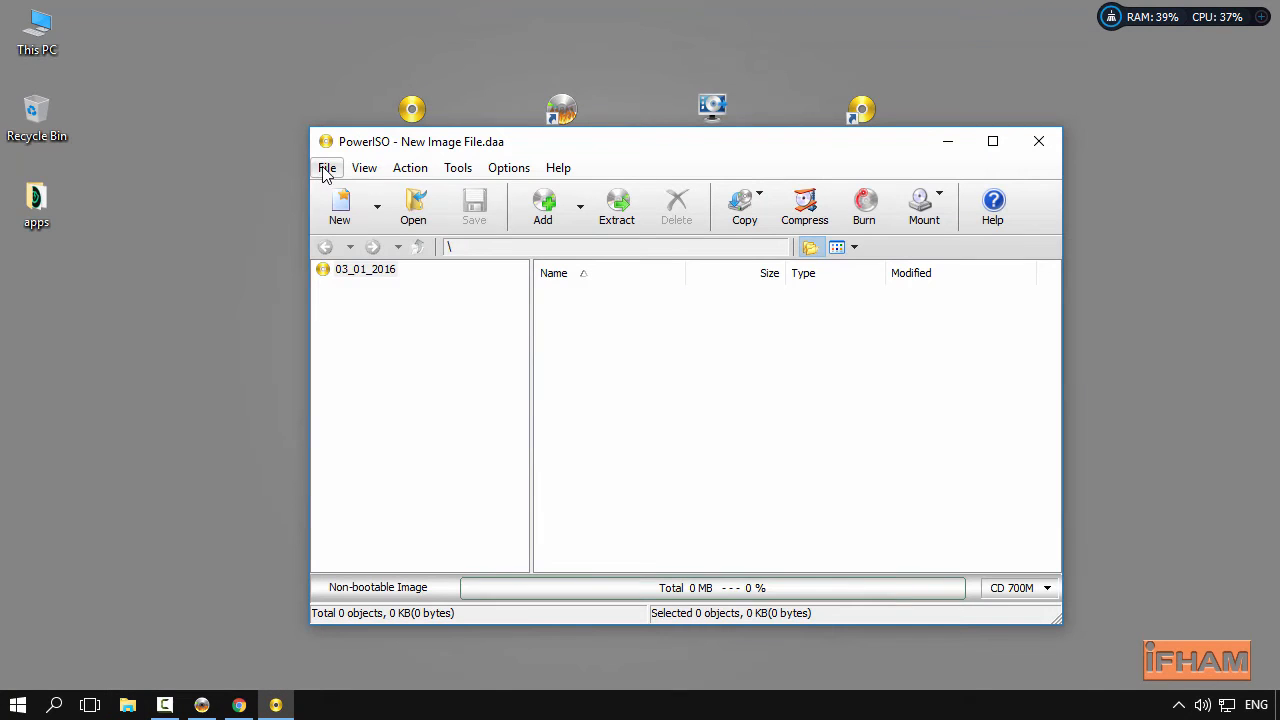
Open the burned disc in DVD RW Drive (H:), import Session 1 to check whether the disc is bootable, and close PowerISO
left_click(327, 170)
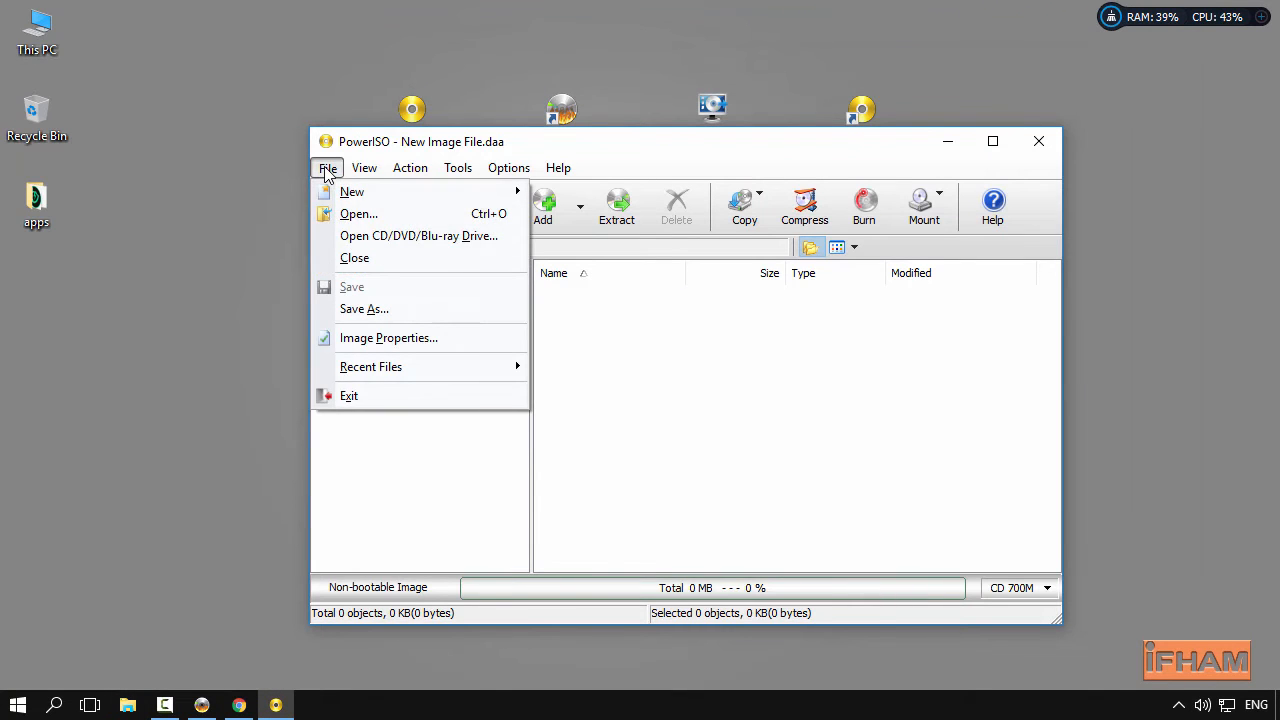
left_click(384, 243)
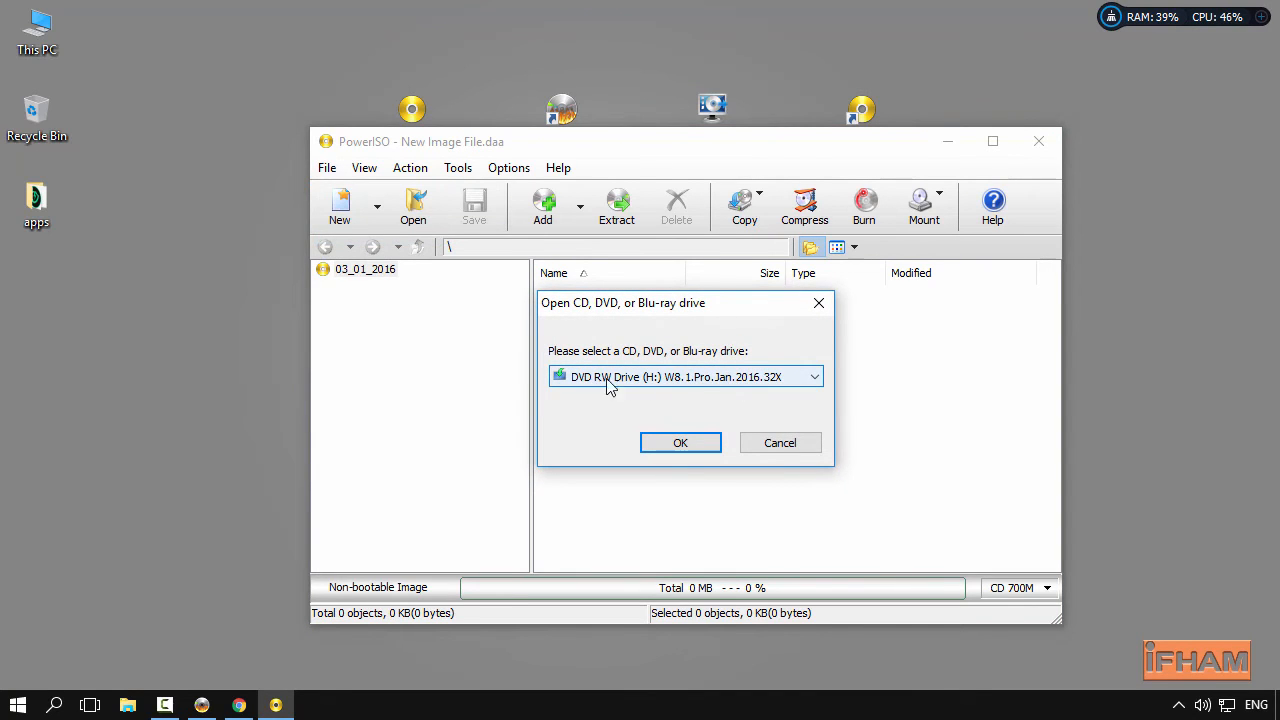
left_click(680, 443)
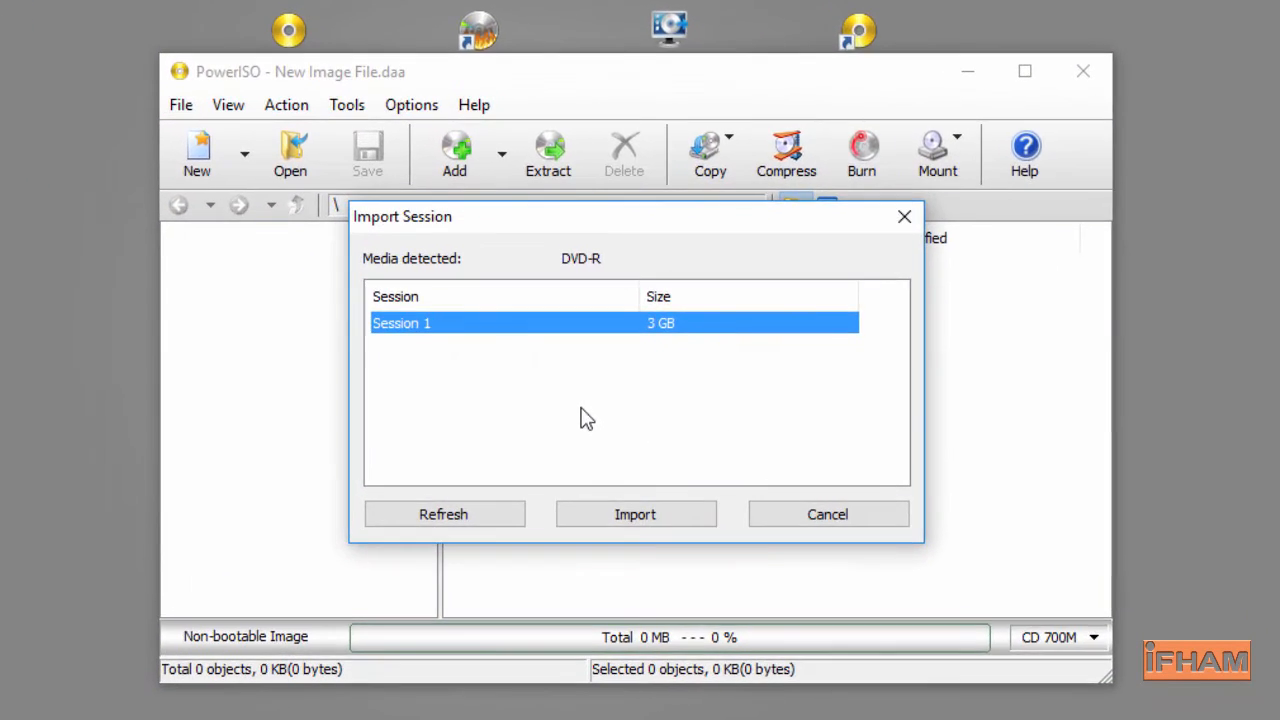
left_click(645, 516)
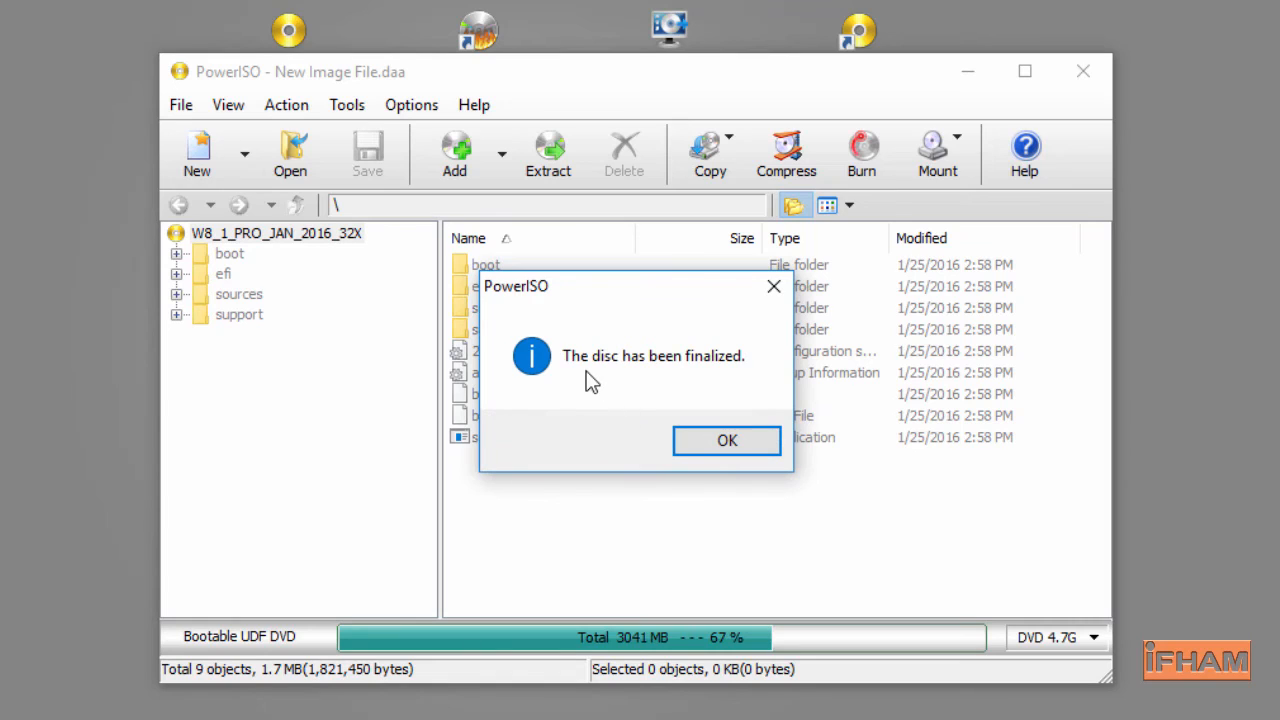
left_click(729, 441)
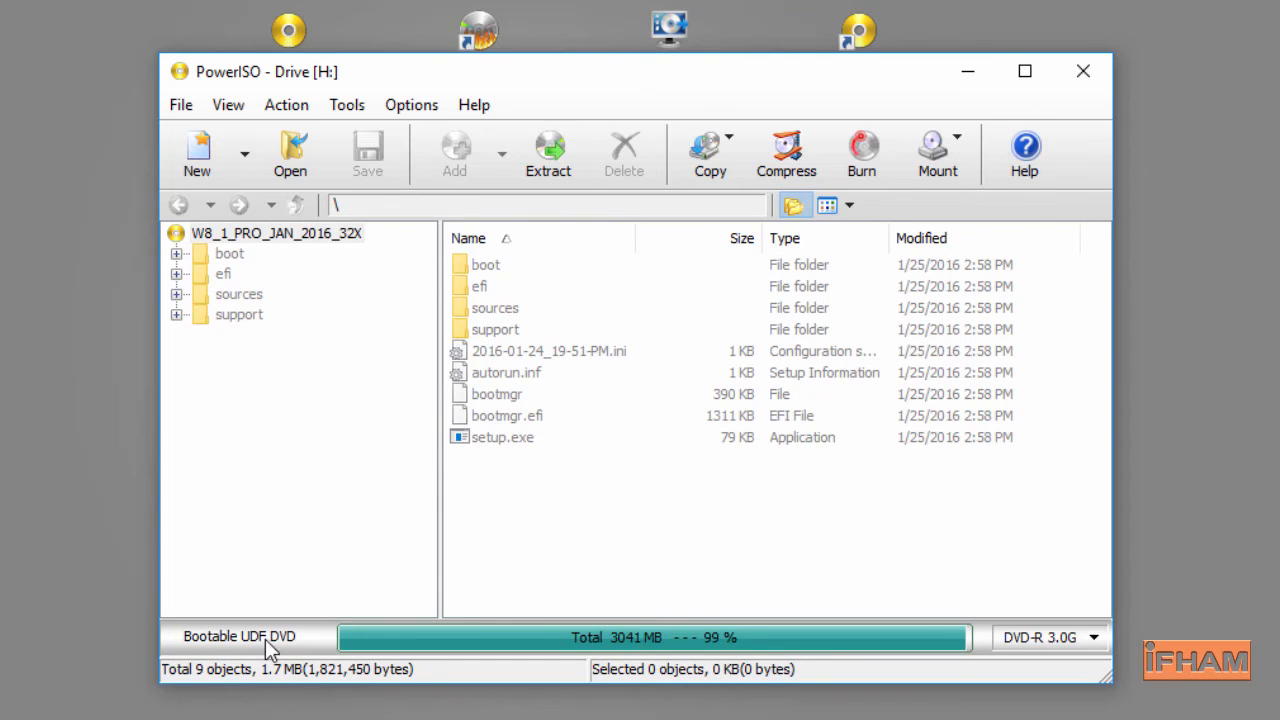
left_click(1085, 77)
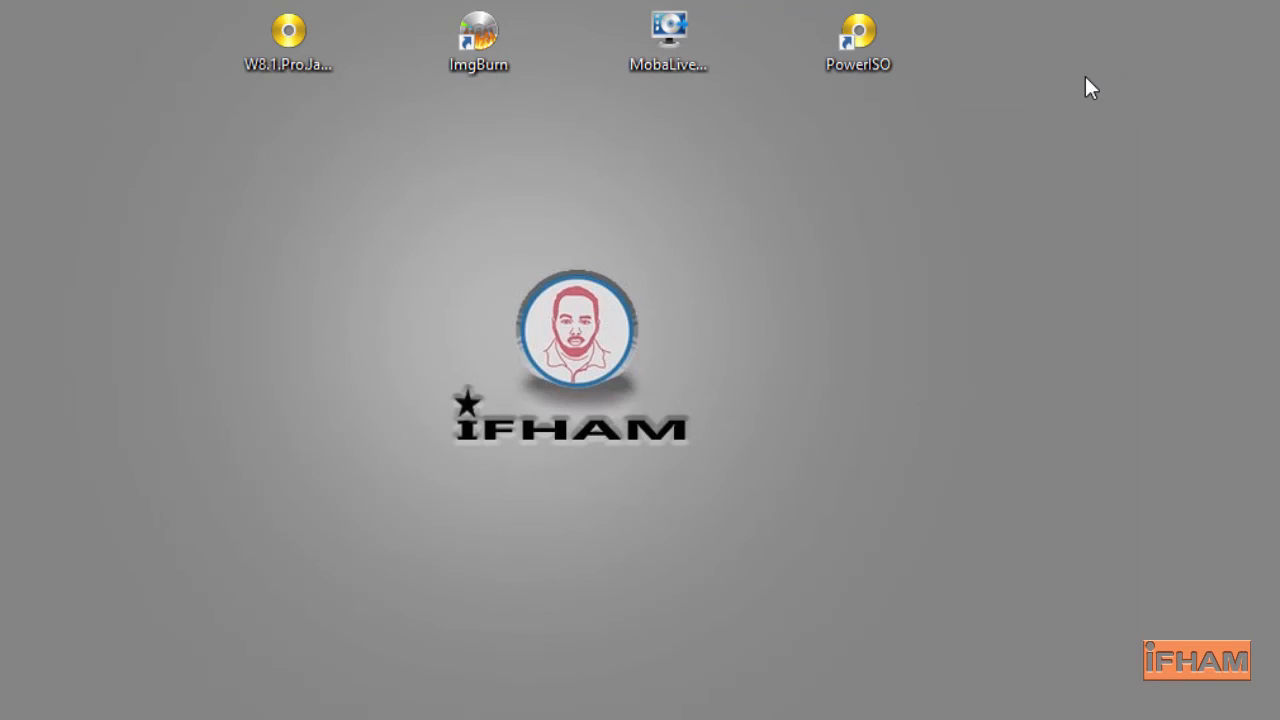